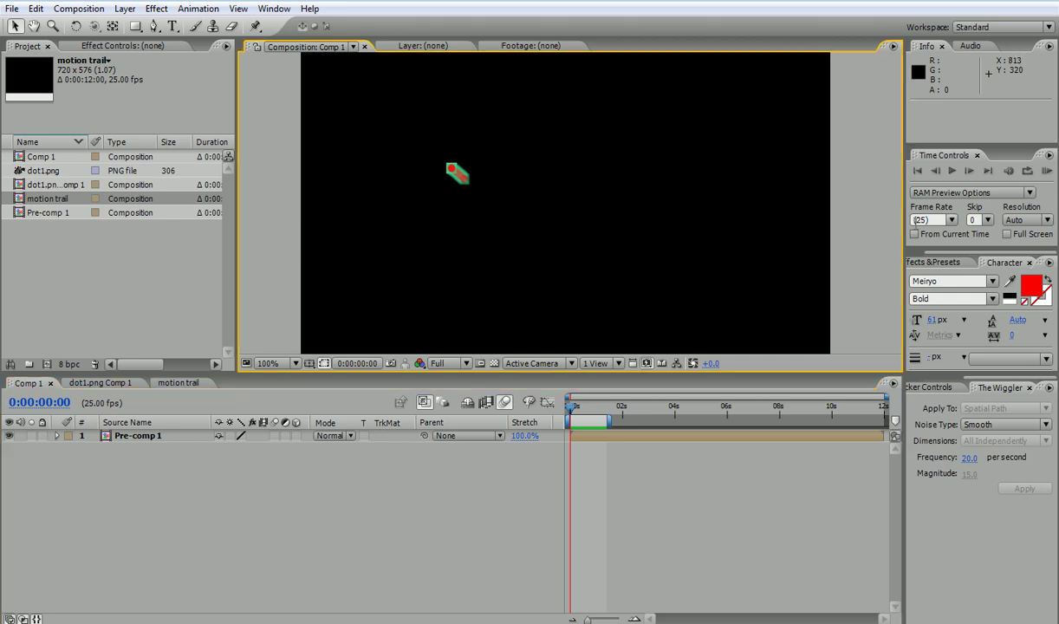
Preview the finished dot trail in Comp 1, then open dot1.png Comp 1 and reveal its motion path.
click(1046, 172)
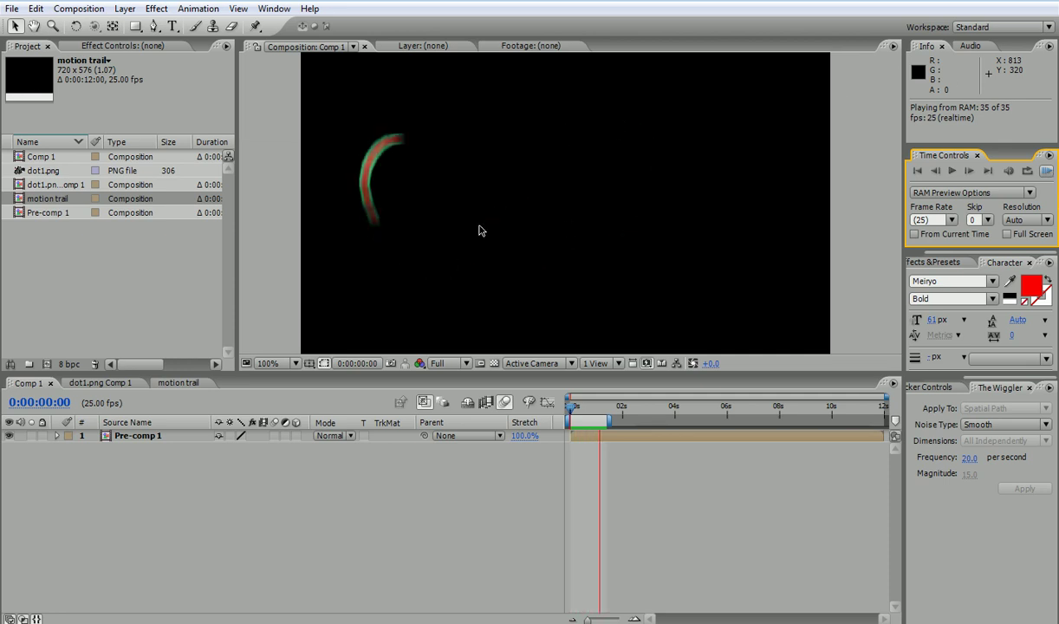
click(579, 411)
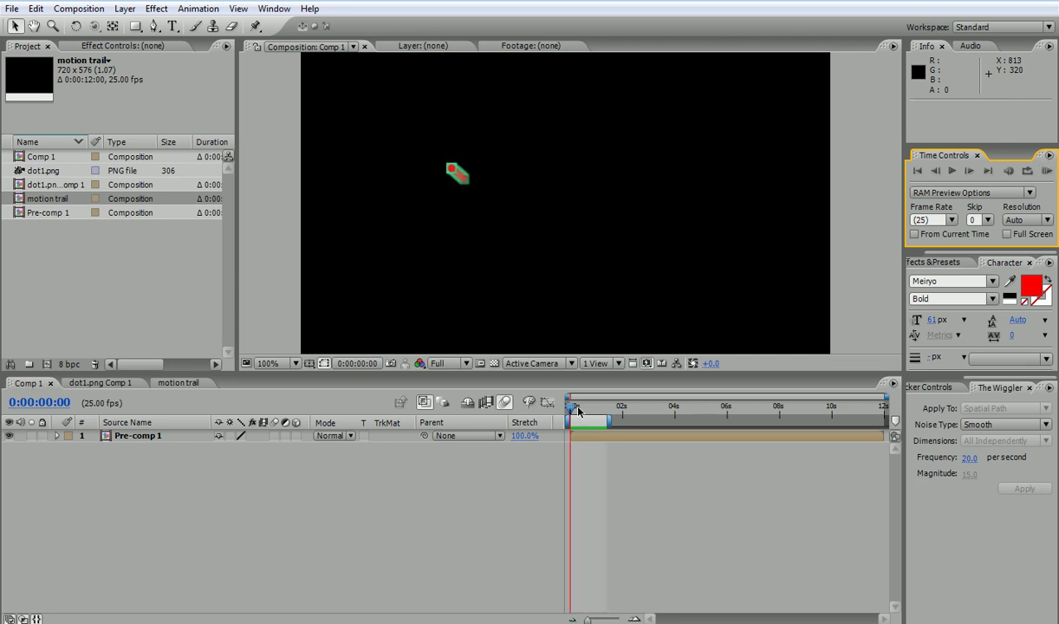
click(101, 382)
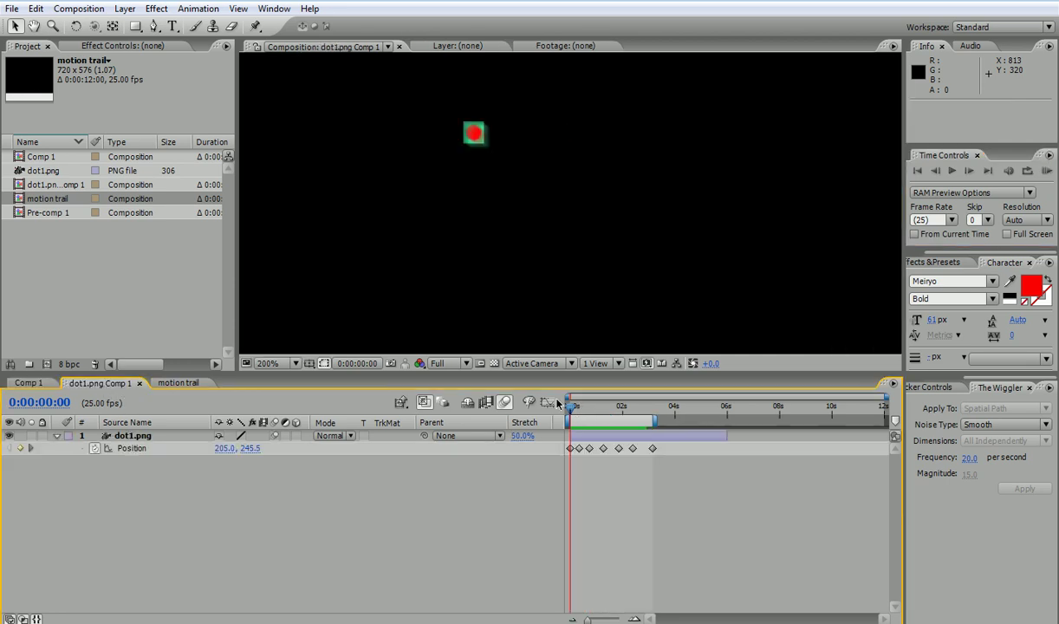
drag(567, 414, 651, 411)
click(126, 450)
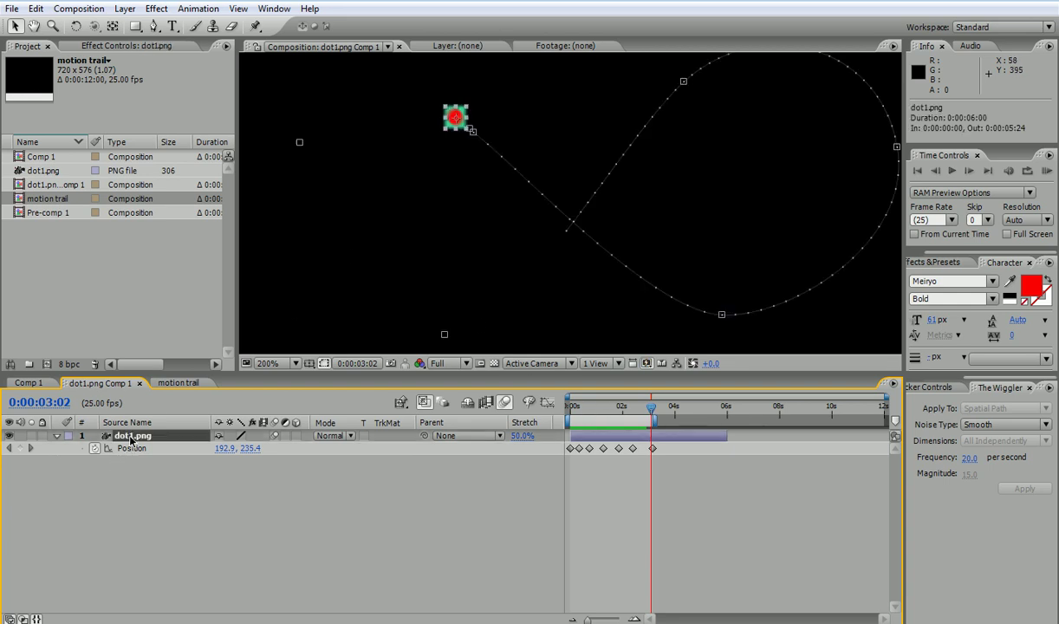
scroll(541, 216, down, 1)
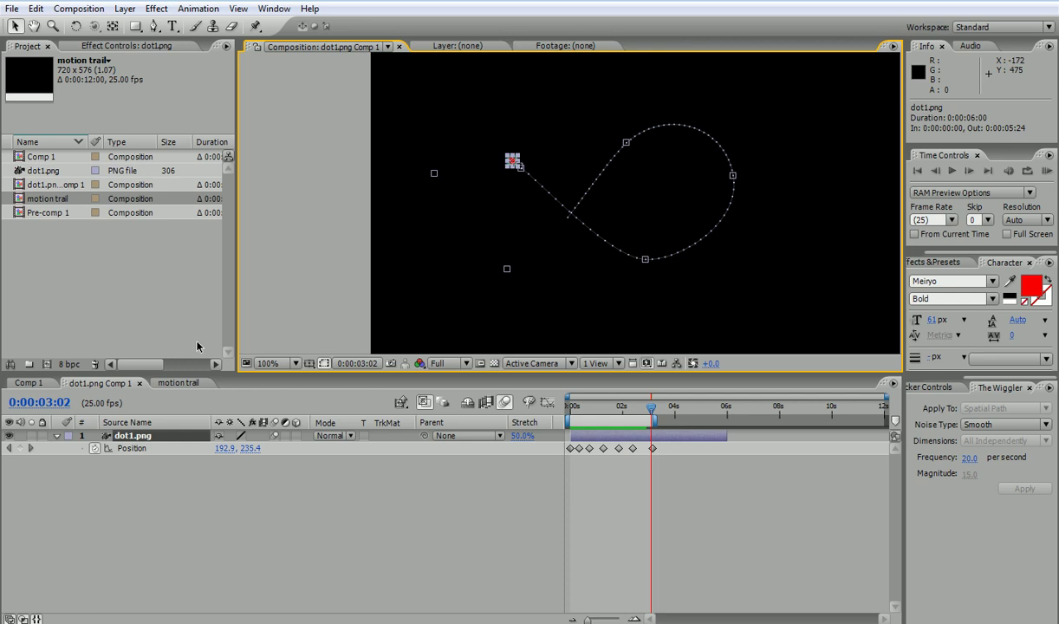
Draw a small white square in the motion trail composition with the Rectangle tool and nudge it higher.
click(182, 388)
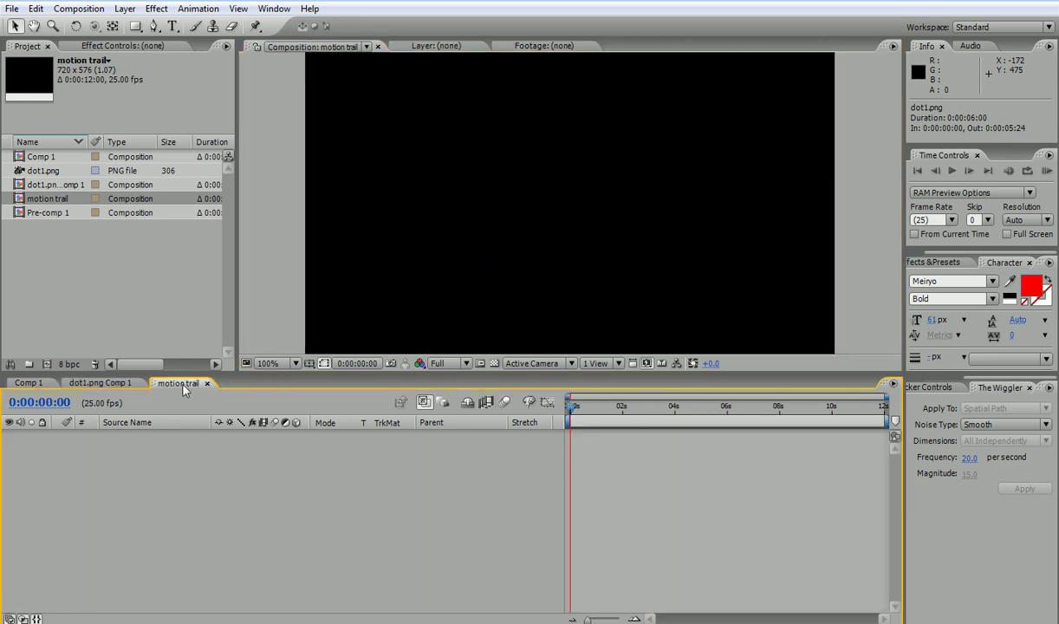
click(128, 299)
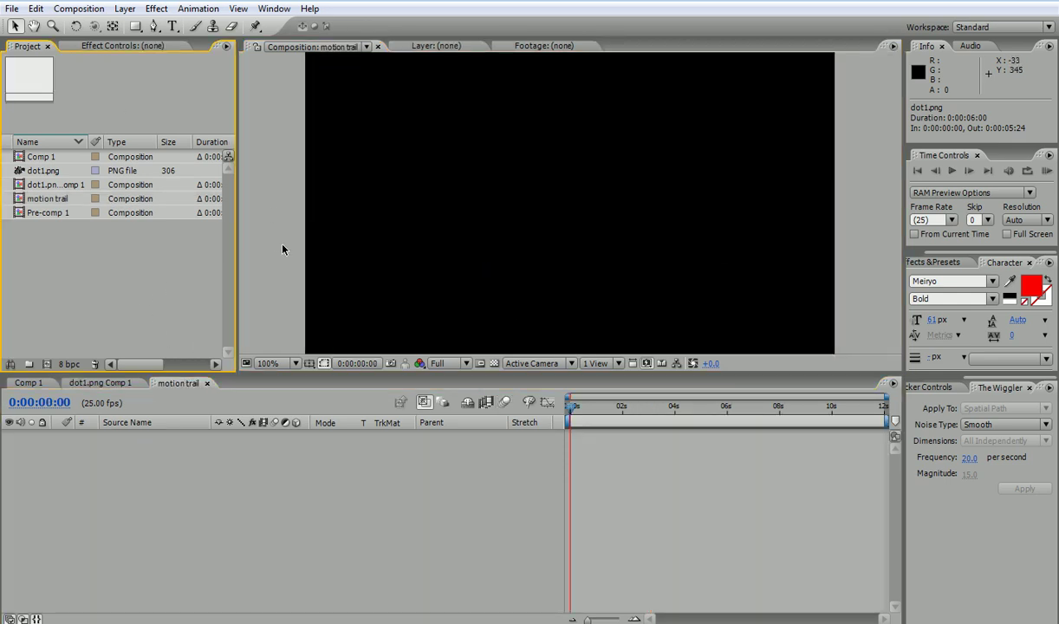
click(135, 26)
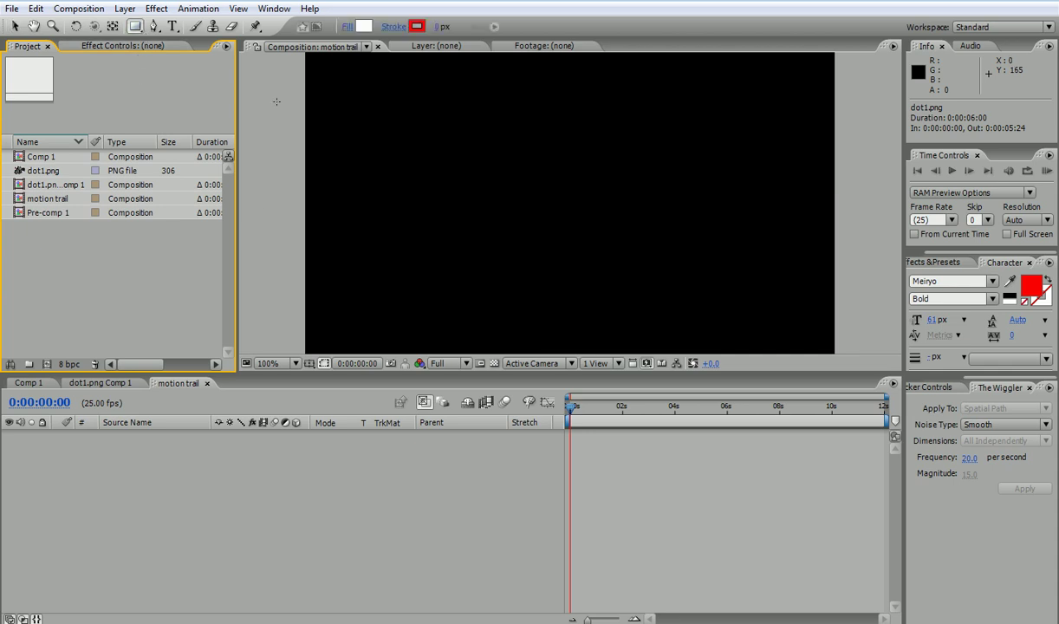
drag(394, 142, 419, 167)
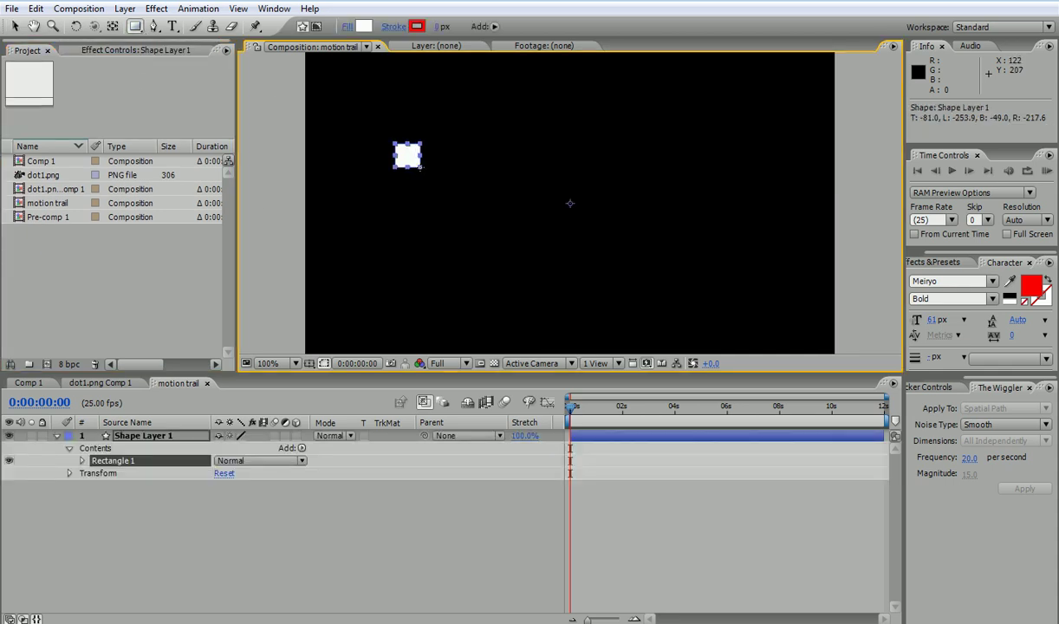
click(15, 27)
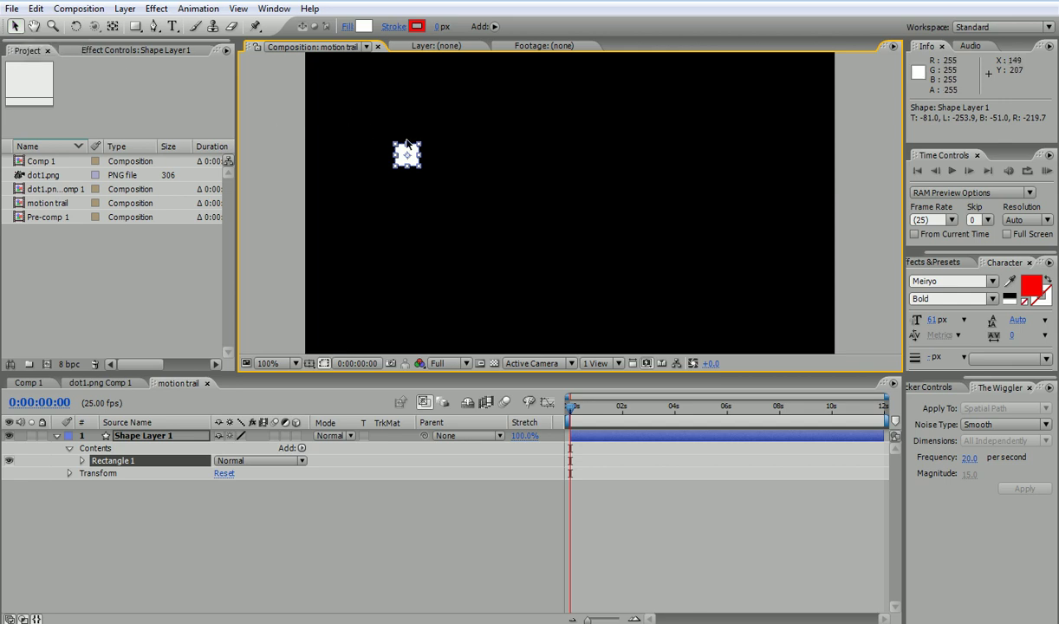
drag(413, 149, 419, 122)
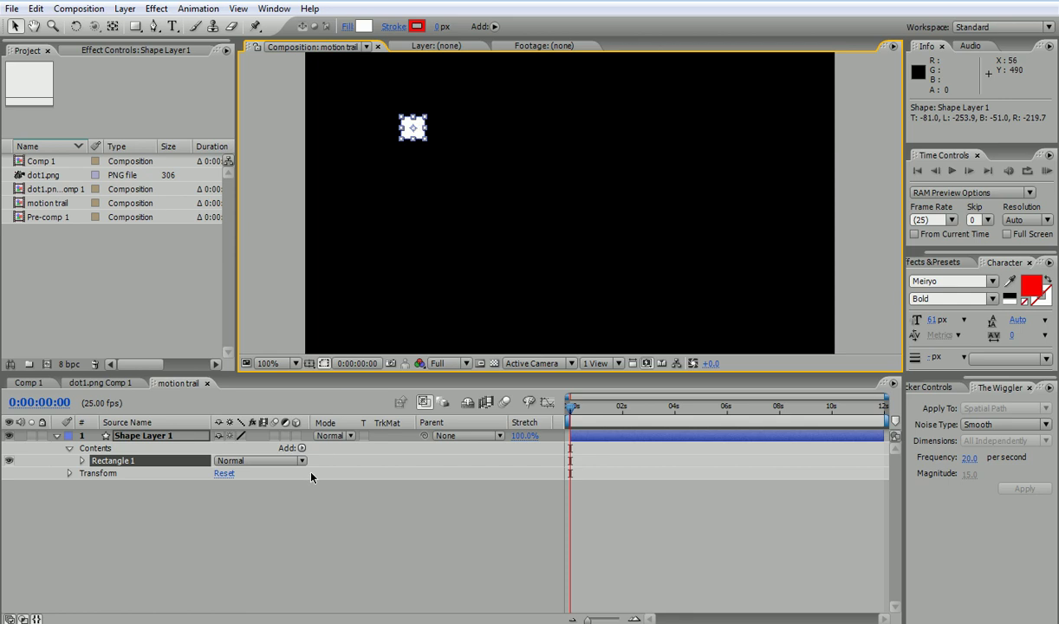
Key the square's Position at 0:00, 1:09, 3:05 and 4:16, moving it down-right, up-right, then left.
key(p)
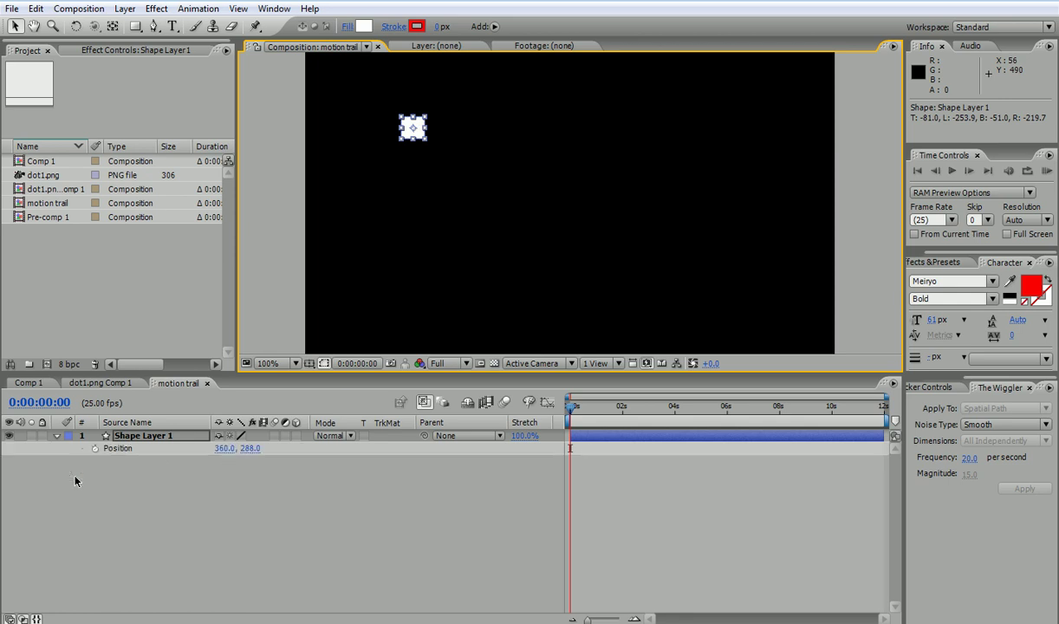
click(94, 448)
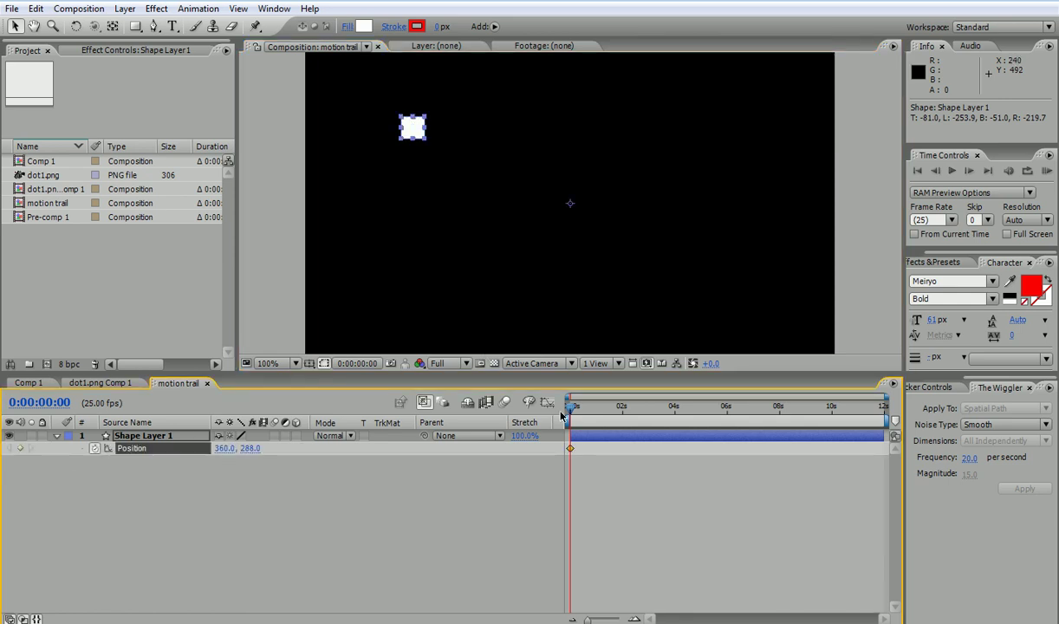
drag(576, 417, 605, 407)
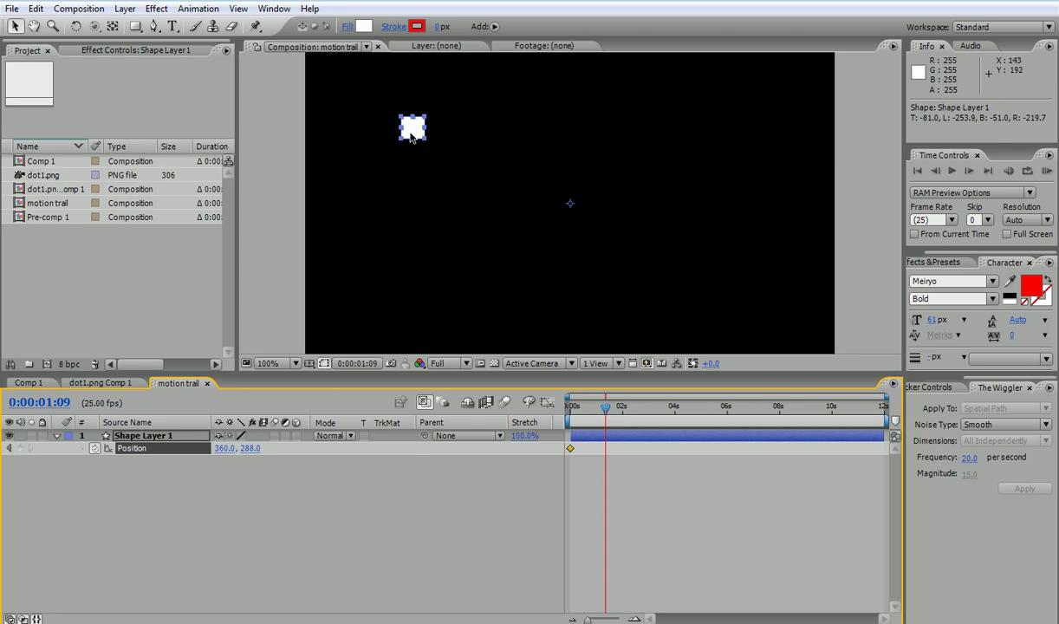
drag(409, 128, 469, 230)
drag(597, 407, 653, 407)
drag(482, 224, 612, 164)
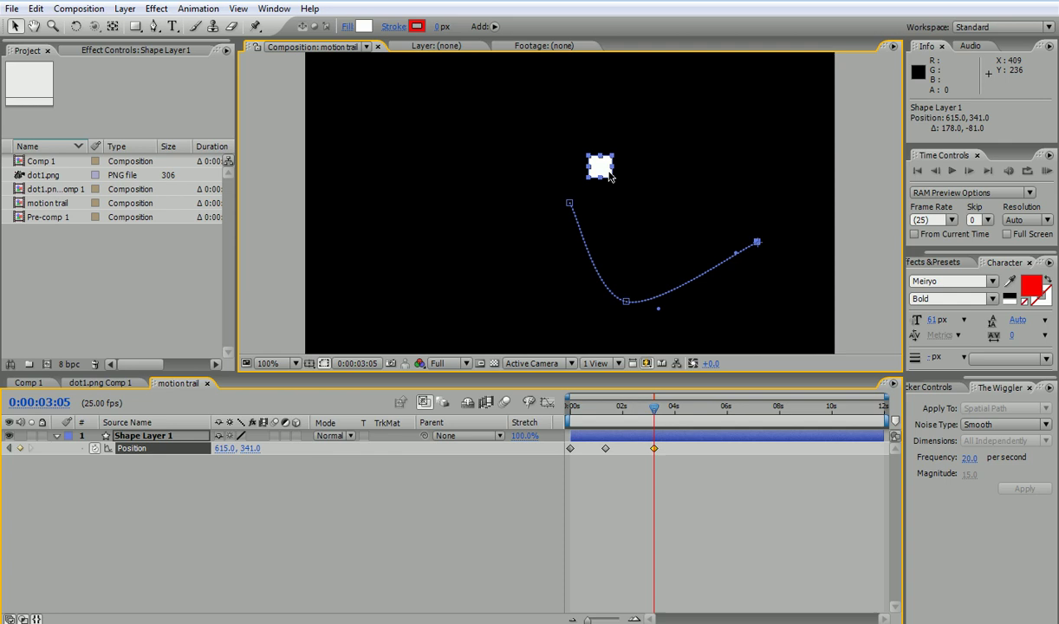
drag(656, 414, 690, 414)
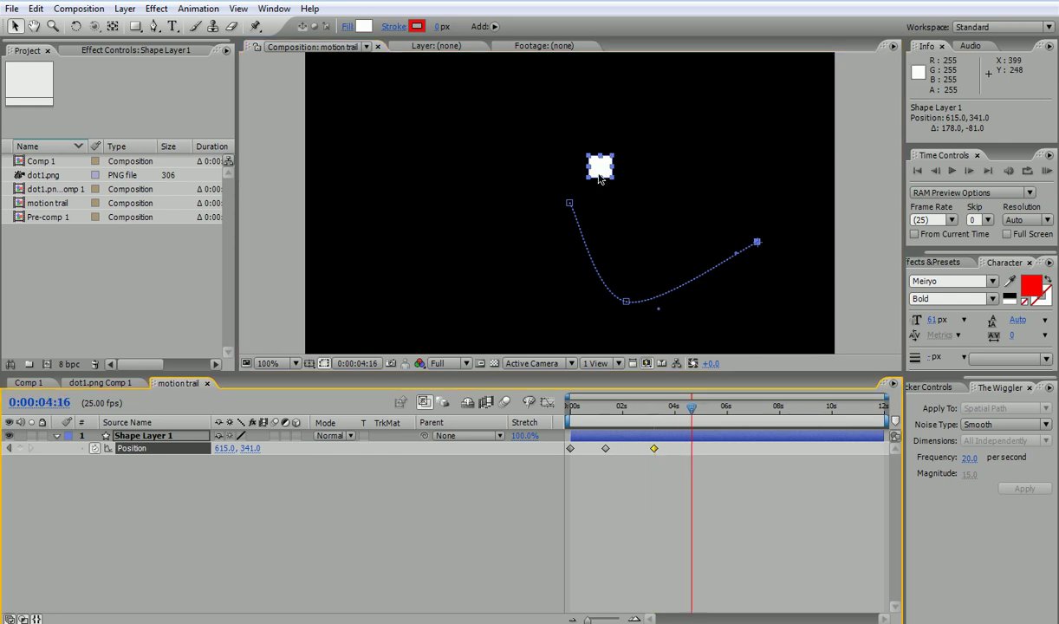
drag(596, 166, 417, 167)
key(KP_0)
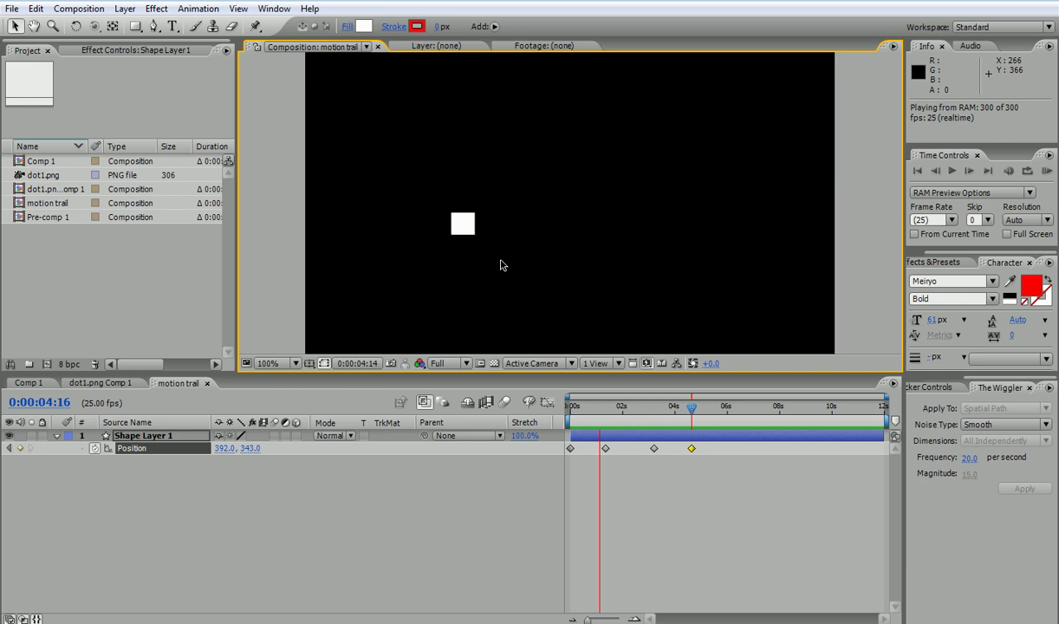
key(space)
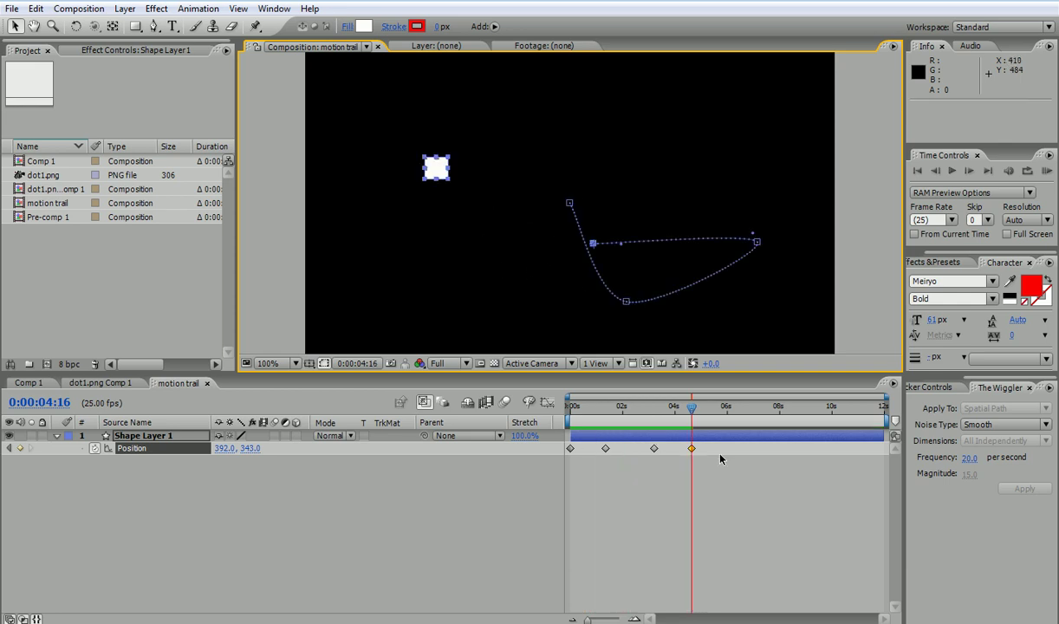
Squeeze the four Position keyframes into roughly the first two seconds and preview the faster motion.
drag(645, 447, 567, 449)
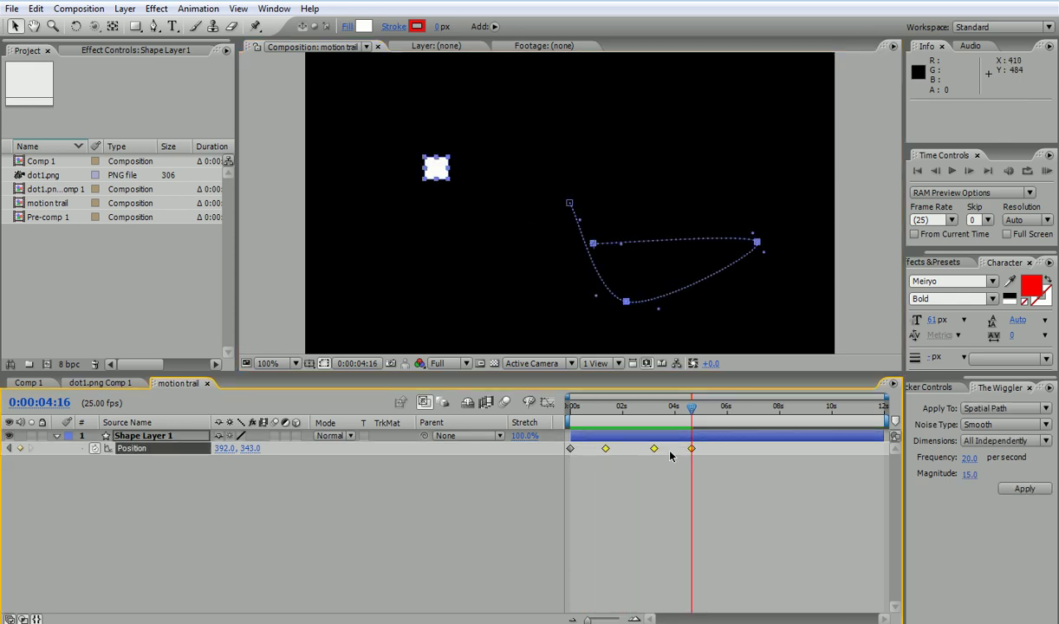
drag(685, 430, 555, 454)
drag(693, 449, 625, 450)
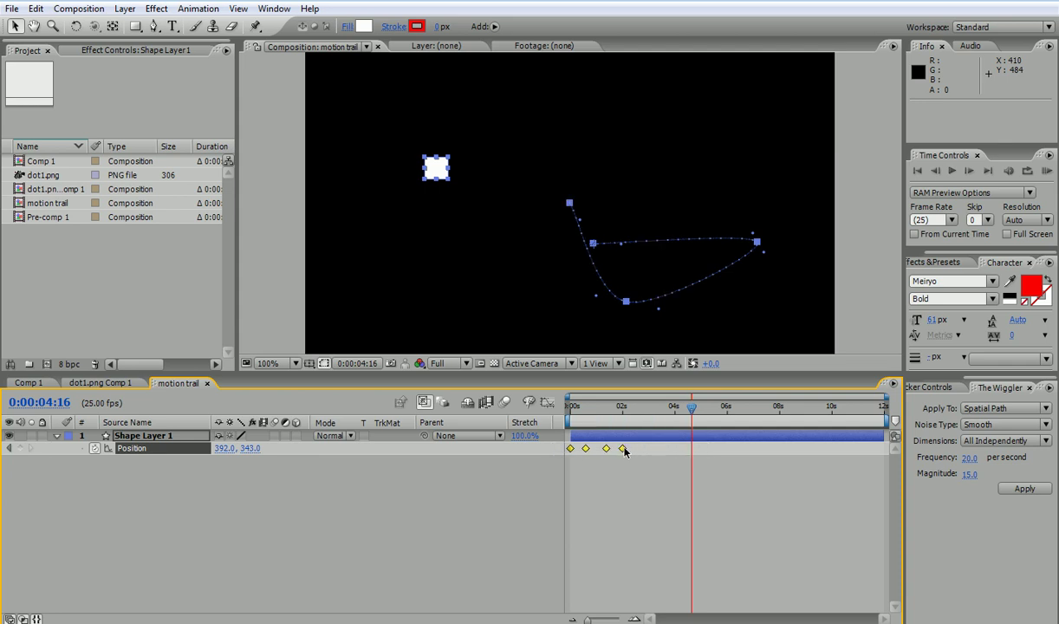
drag(689, 405, 569, 404)
key(KP_0)
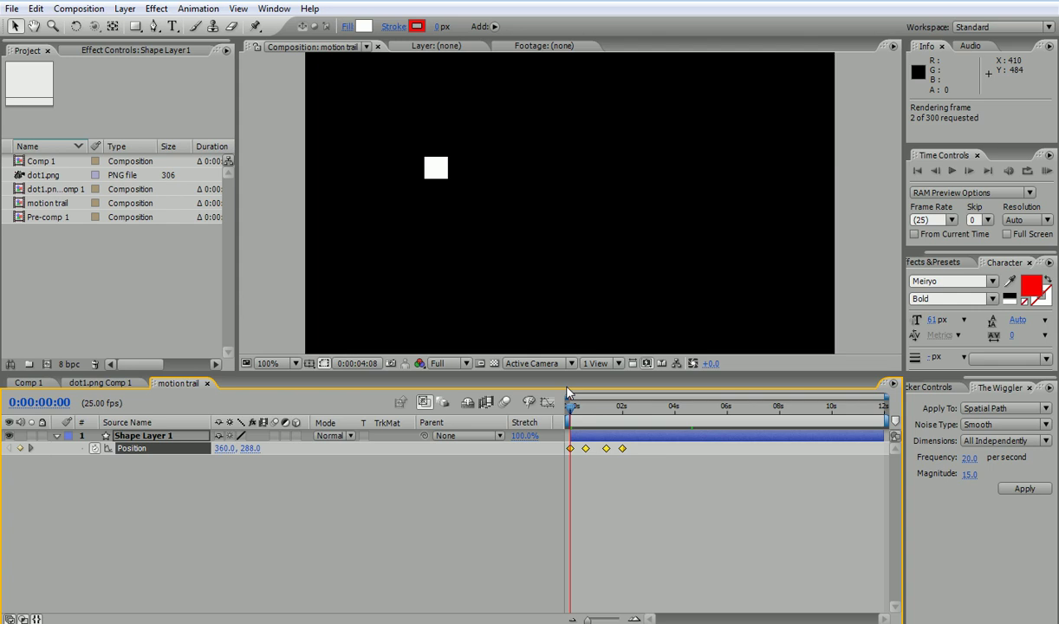
key(space)
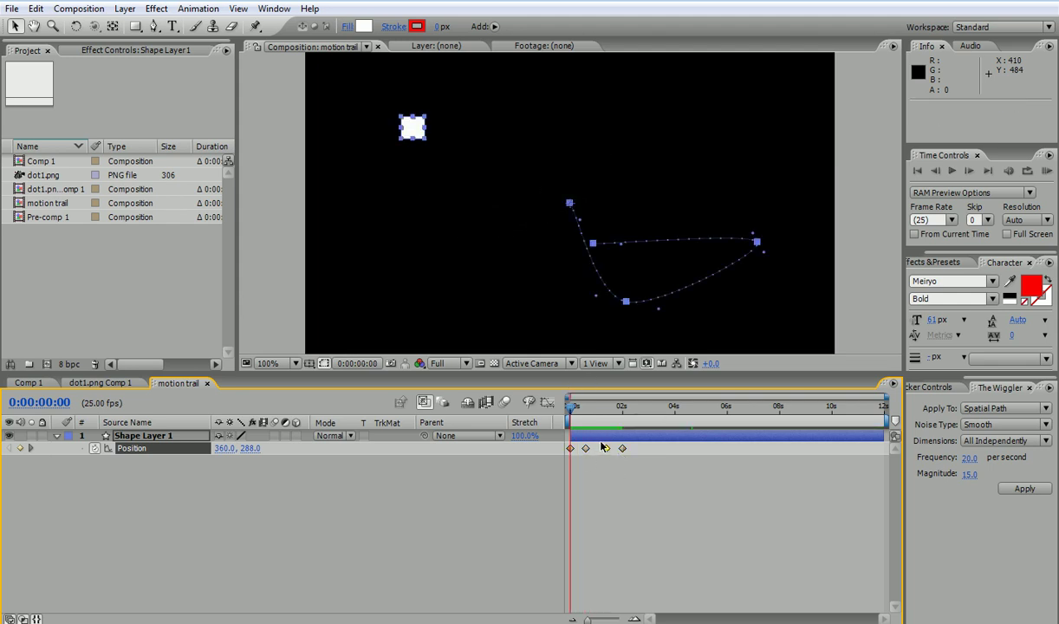
drag(622, 449, 620, 449)
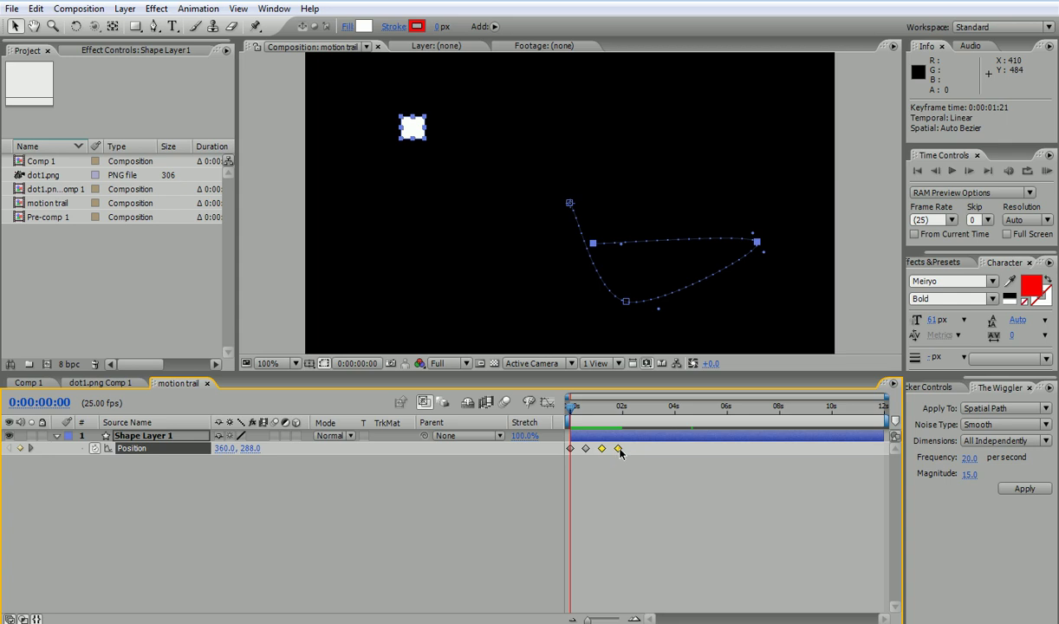
click(634, 444)
right_click(528, 425)
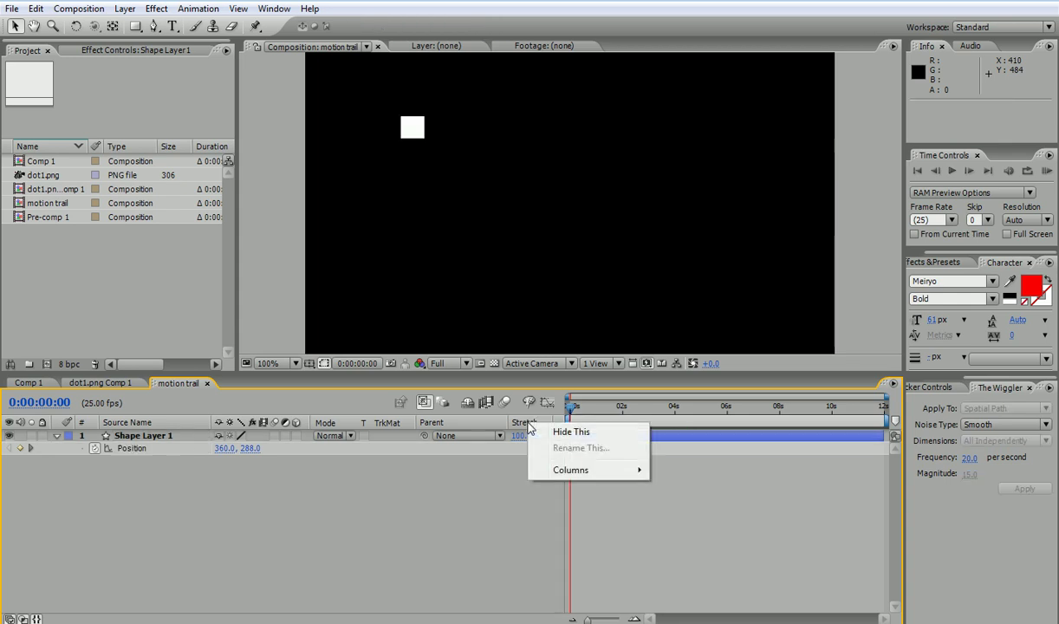
mouse_move(598, 470)
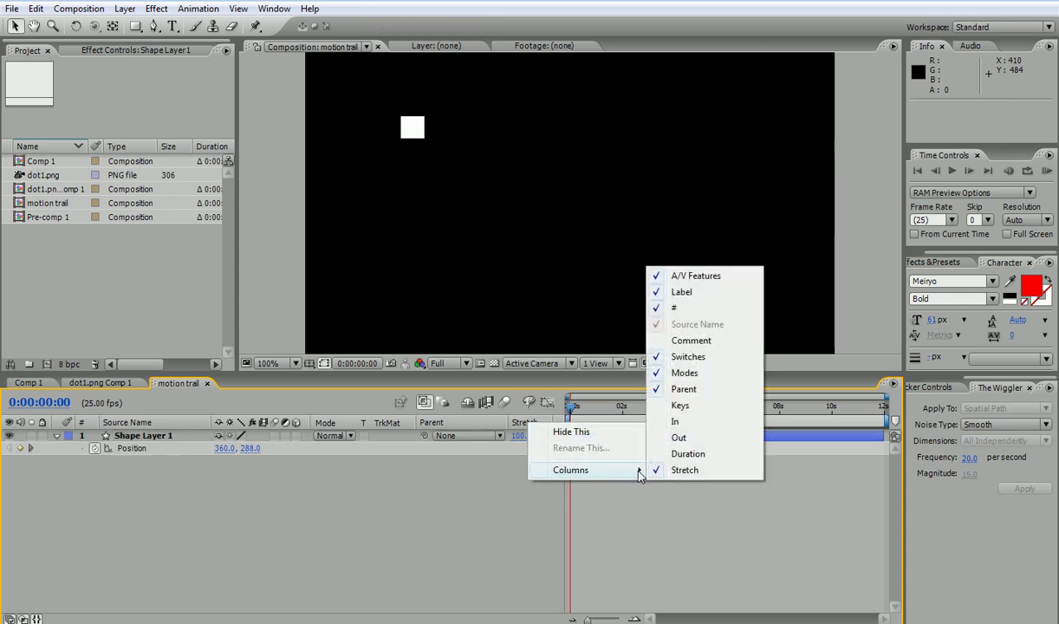
click(438, 461)
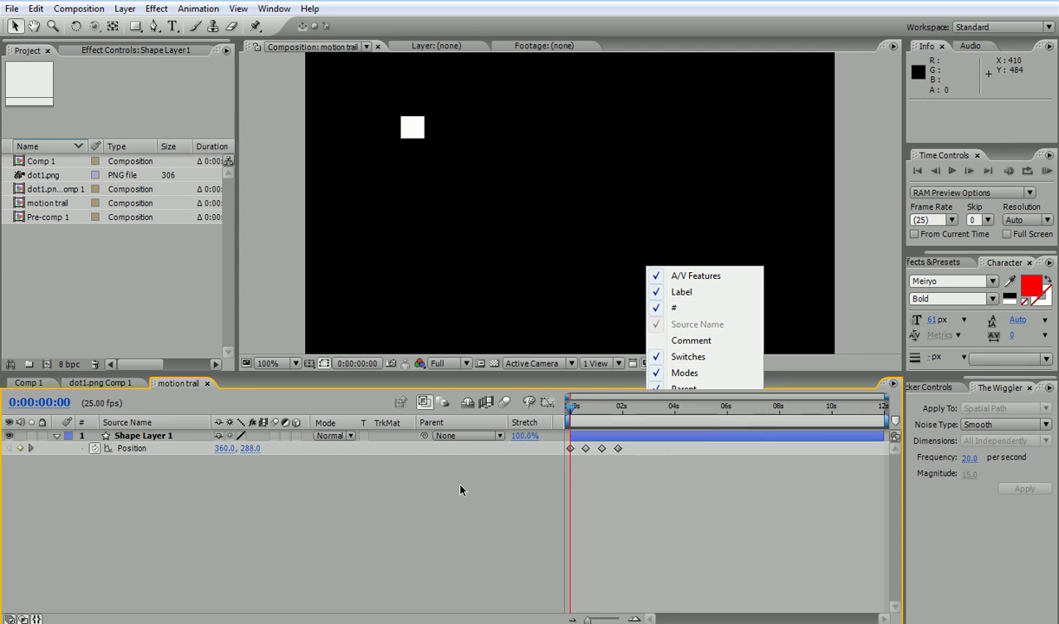
click(526, 439)
text(25)
key(Return)
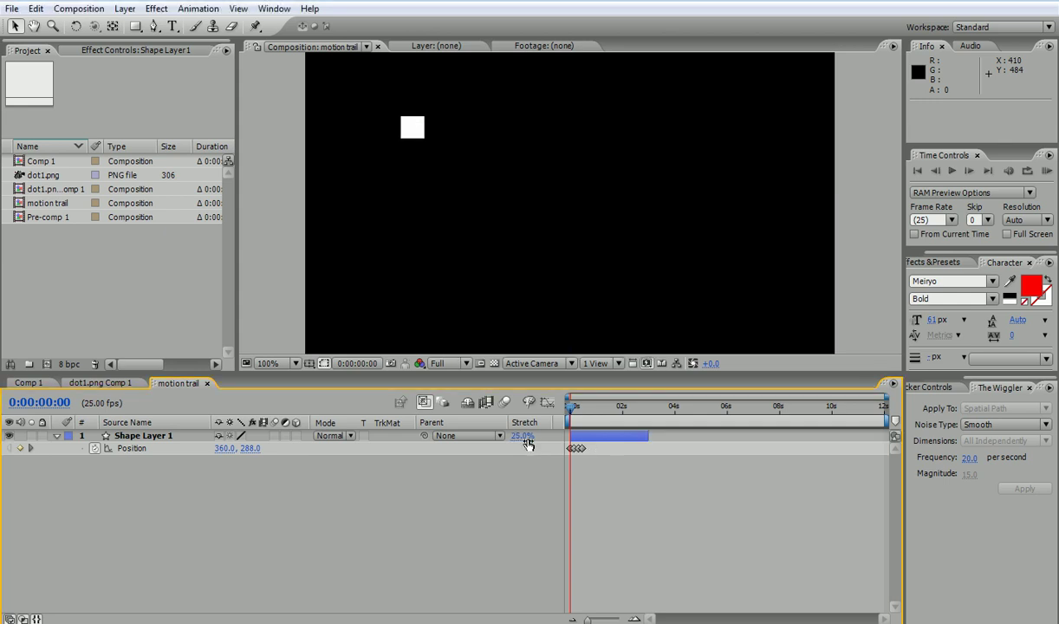
key(KP_0)
key(KP_0)
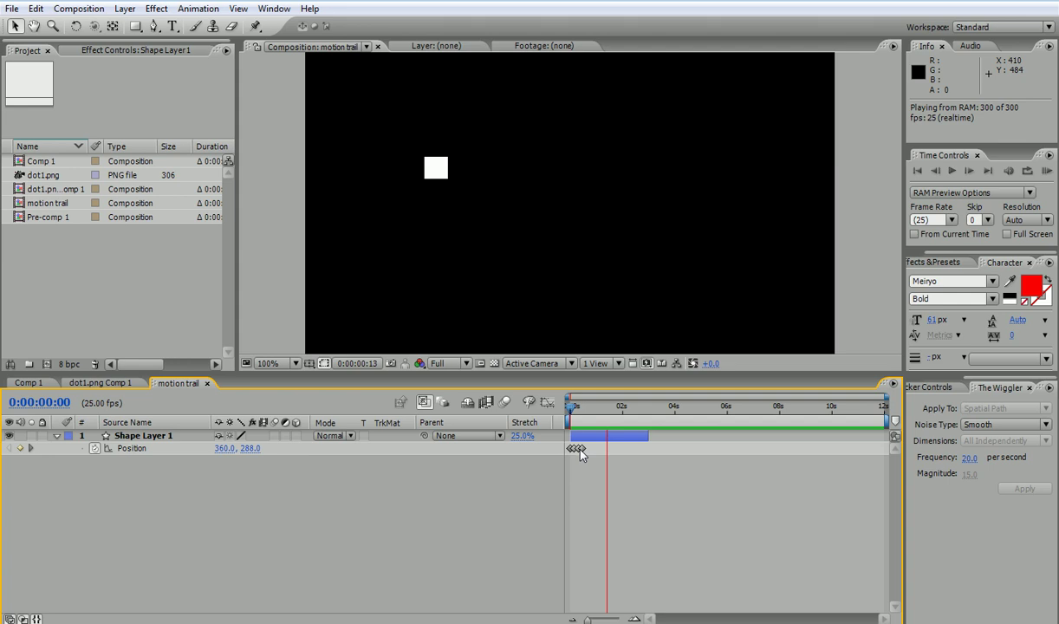
key(space)
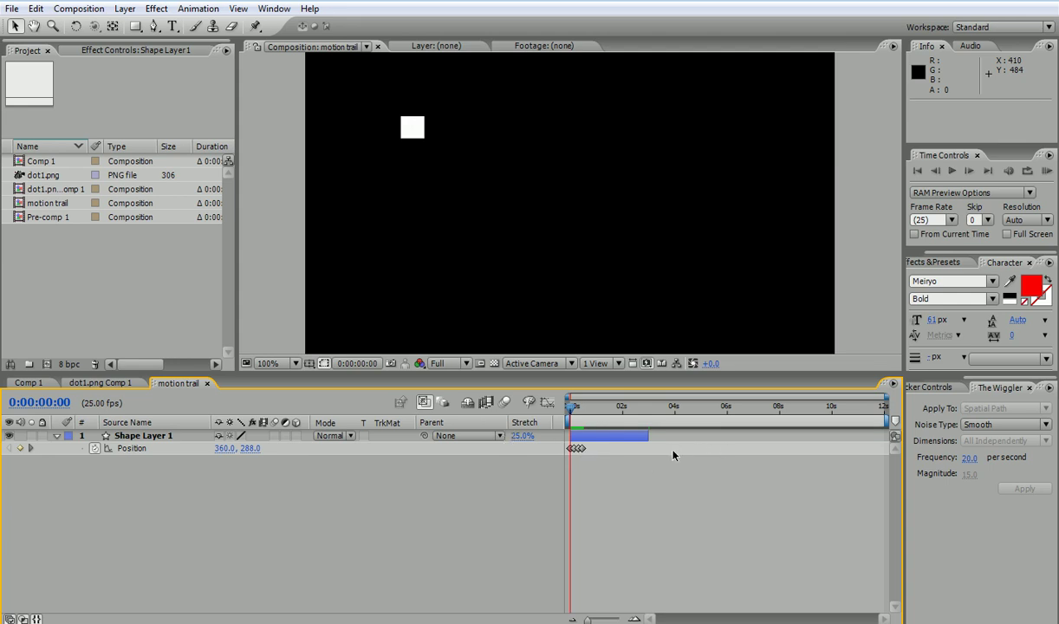
click(522, 437)
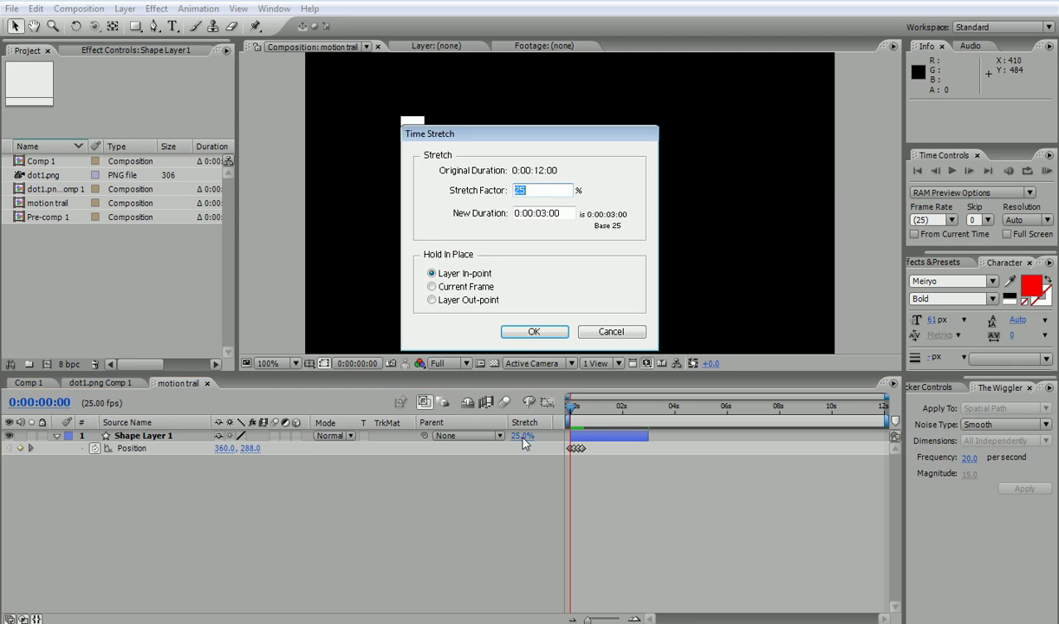
text(100)
key(Return)
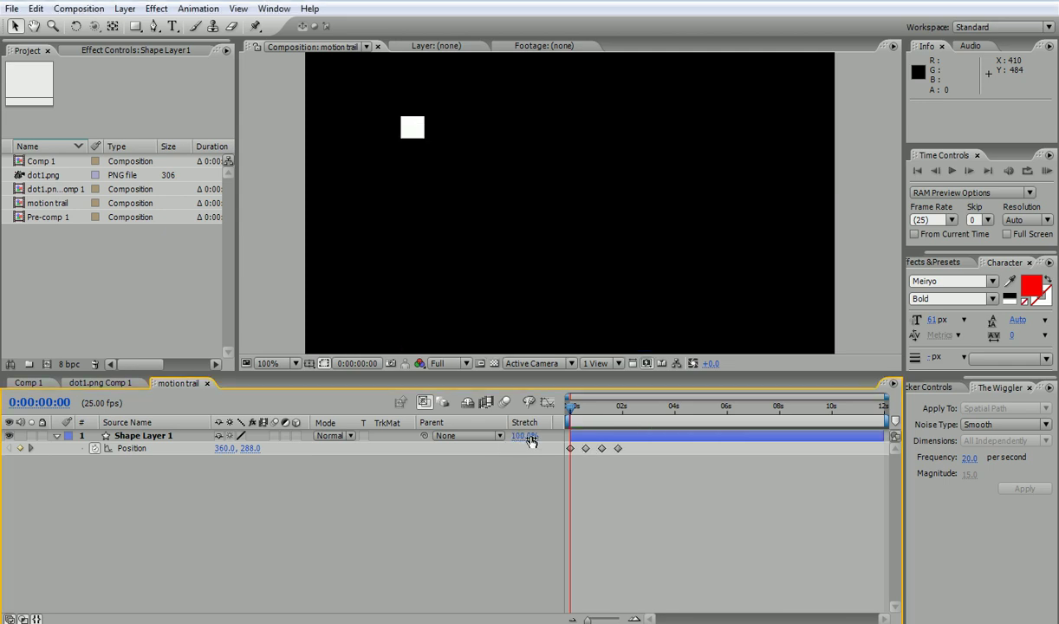
mouse_move(572, 404)
mouse_down()
mouse_move(633, 404)
mouse_move(558, 420)
mouse_up()
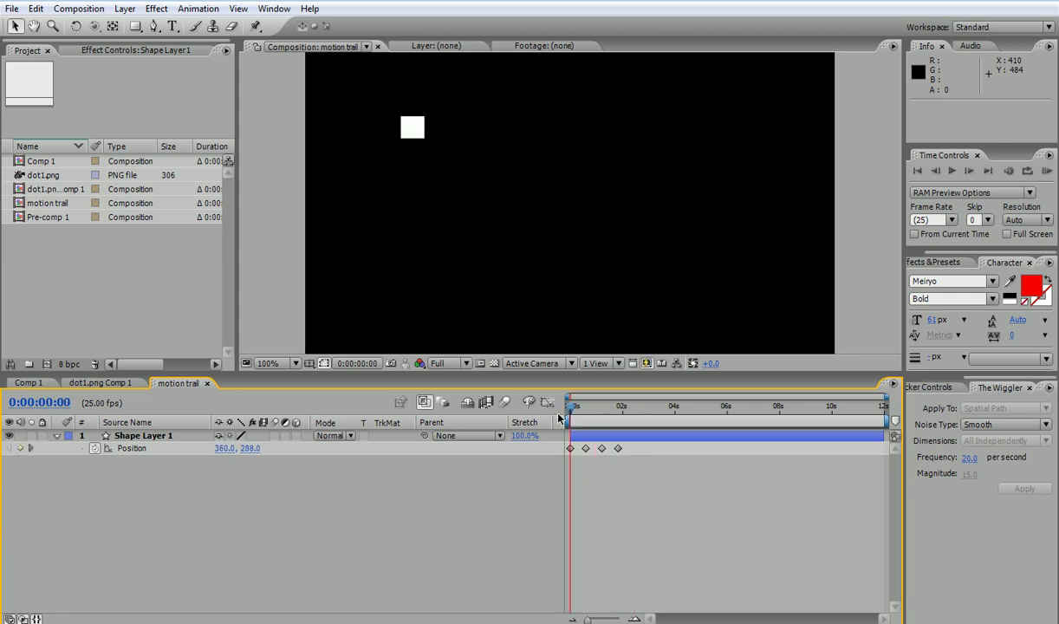
Apply Effect > Time > Echo to Shape Layer 1 and preview it at default settings.
click(126, 440)
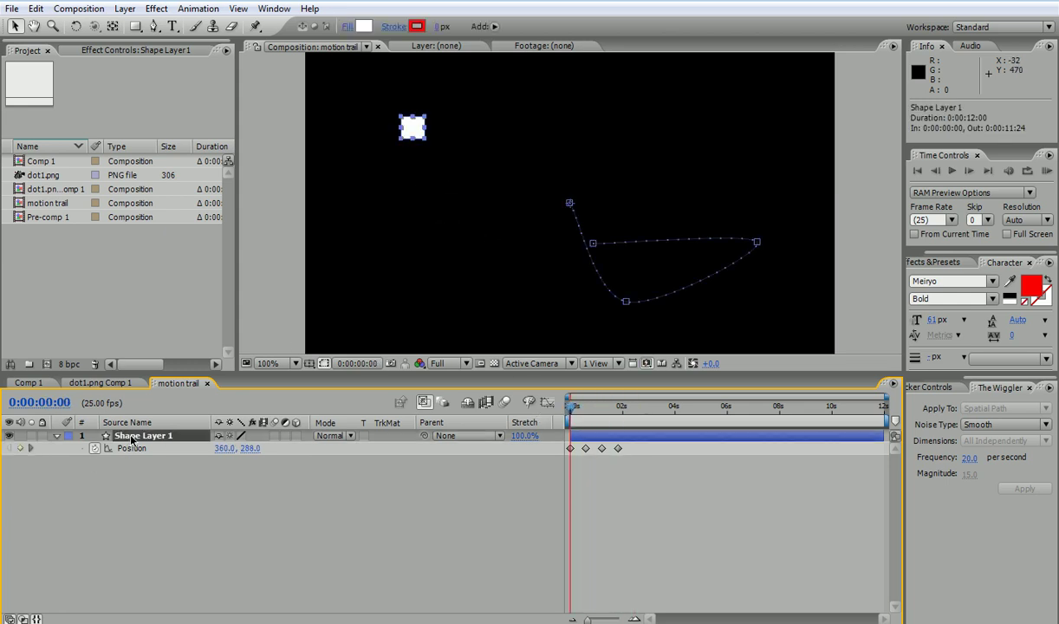
click(170, 12)
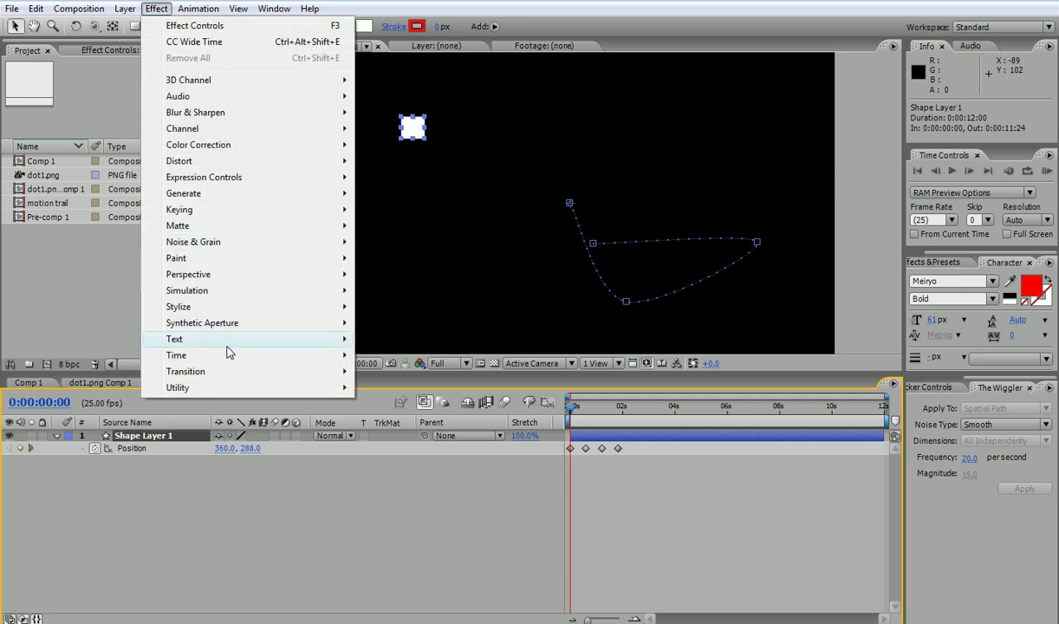
mouse_move(230, 357)
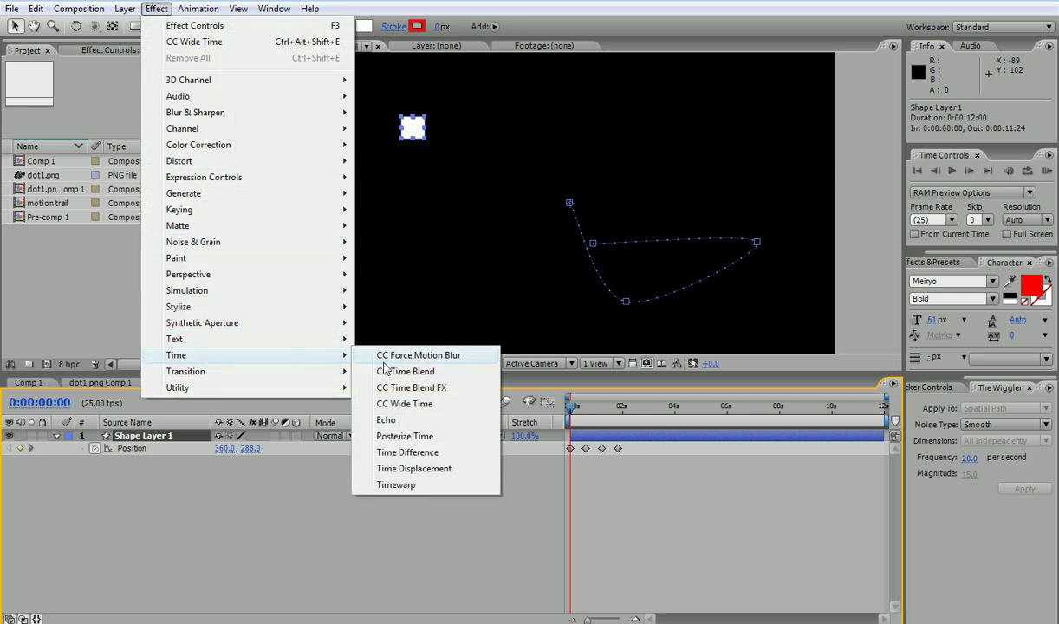
click(417, 427)
click(579, 408)
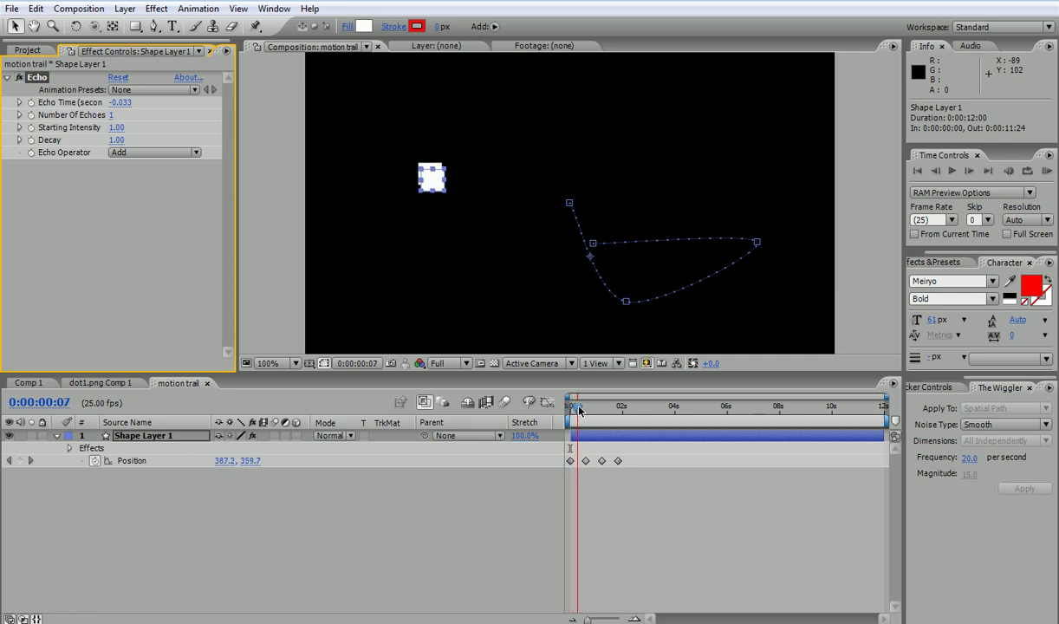
drag(578, 410, 597, 408)
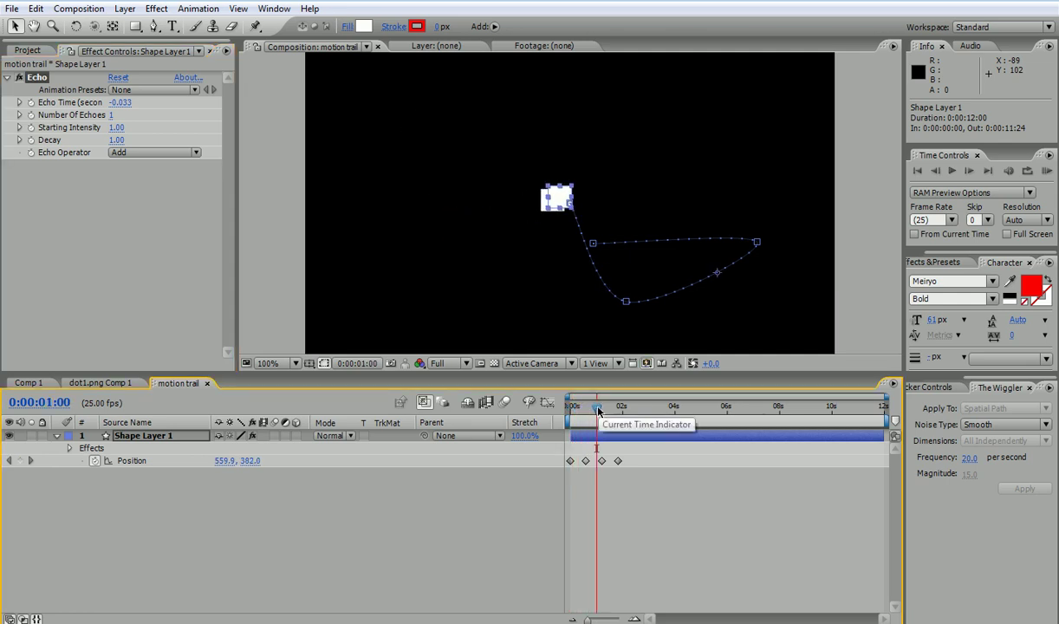
key(KP_0)
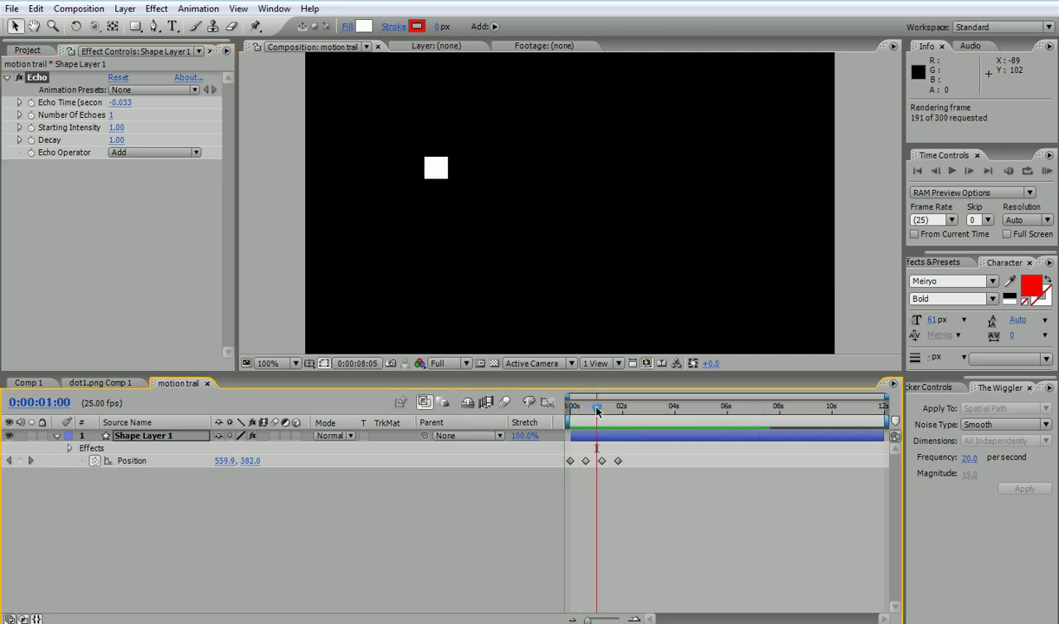
key(space)
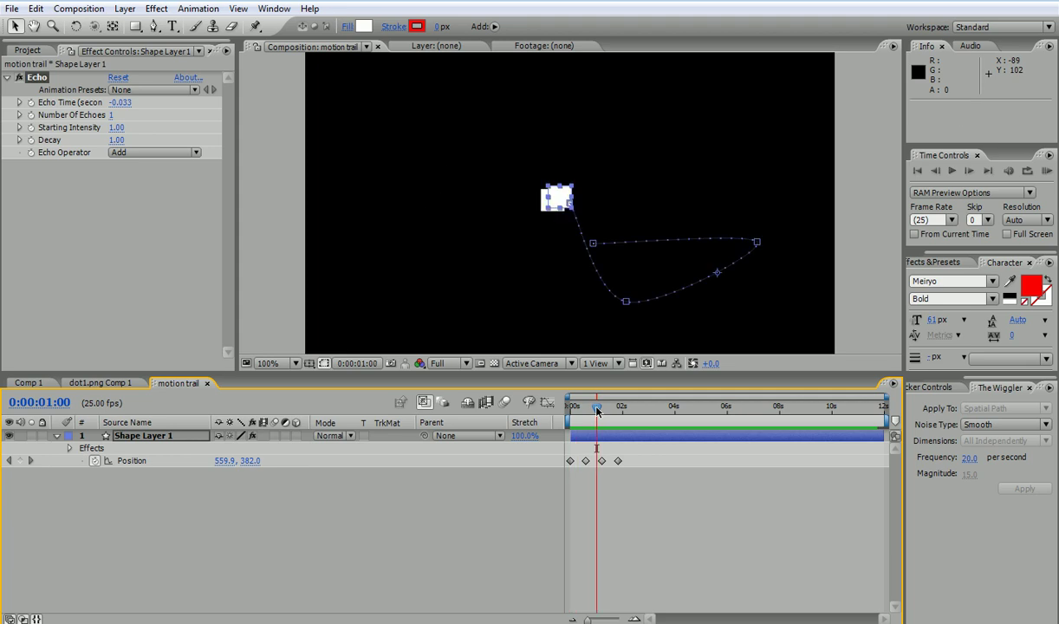
drag(597, 409, 585, 414)
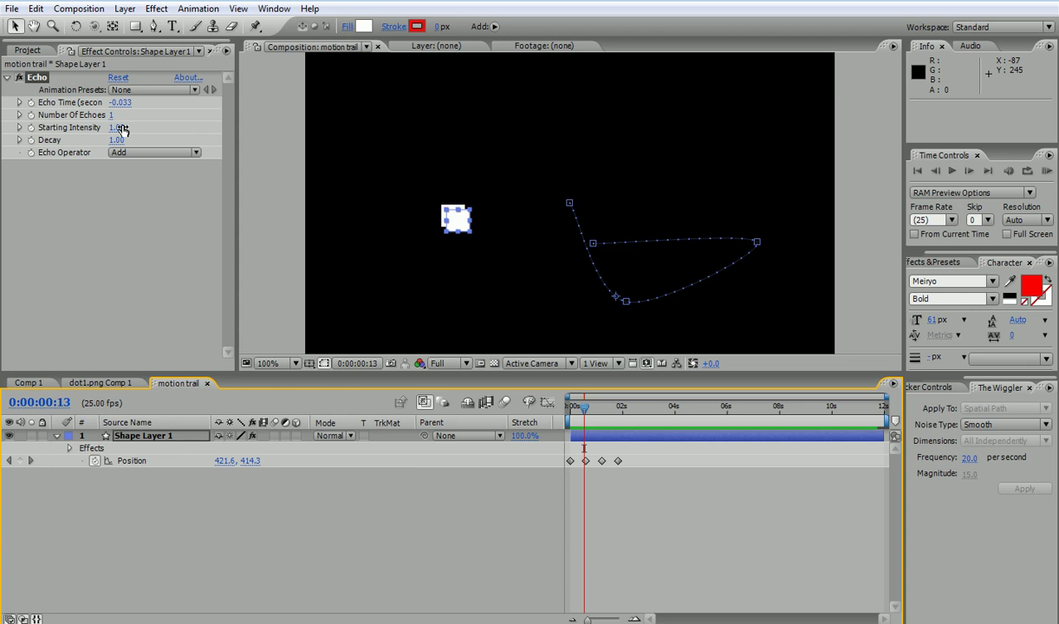
Raise Number Of Echoes to 11, preview, and experiment with lower Decay values.
mouse_move(108, 115)
mouse_down()
mouse_move(119, 111)
mouse_move(107, 110)
mouse_up()
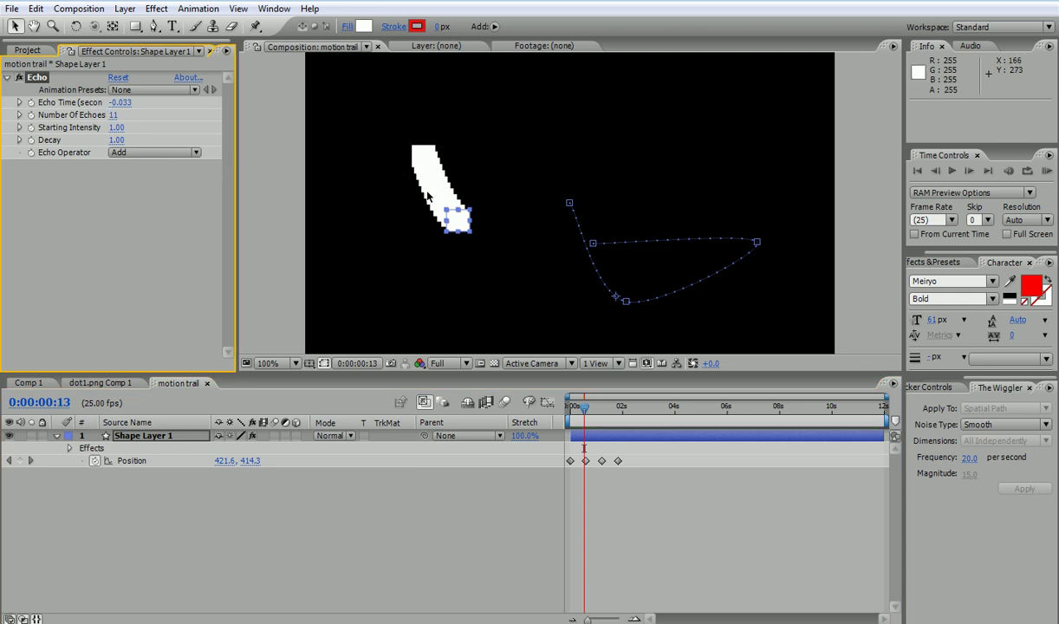
key(KP_0)
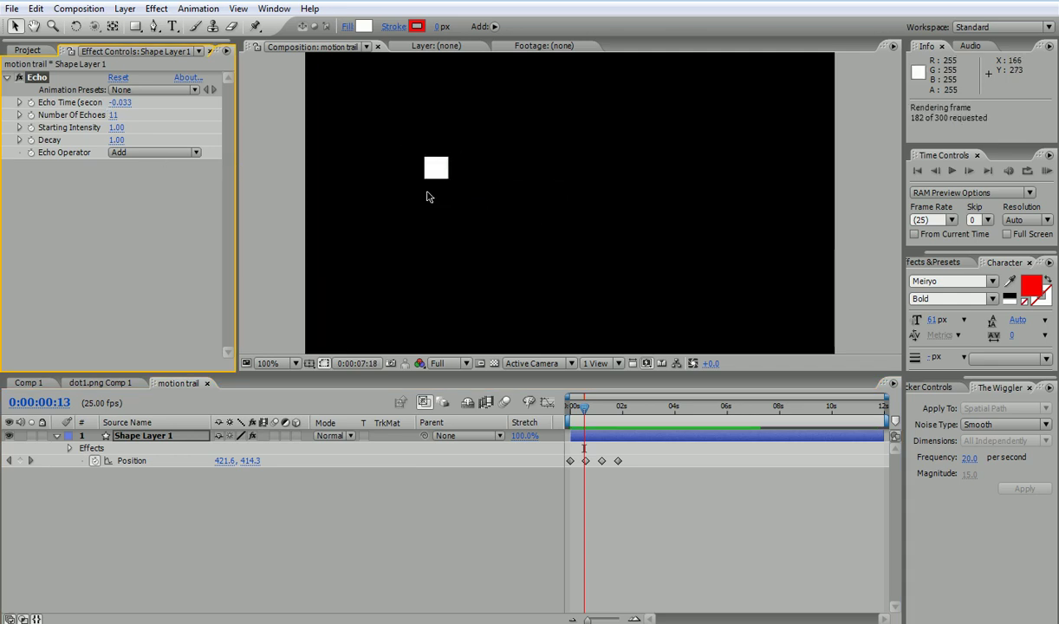
key(space)
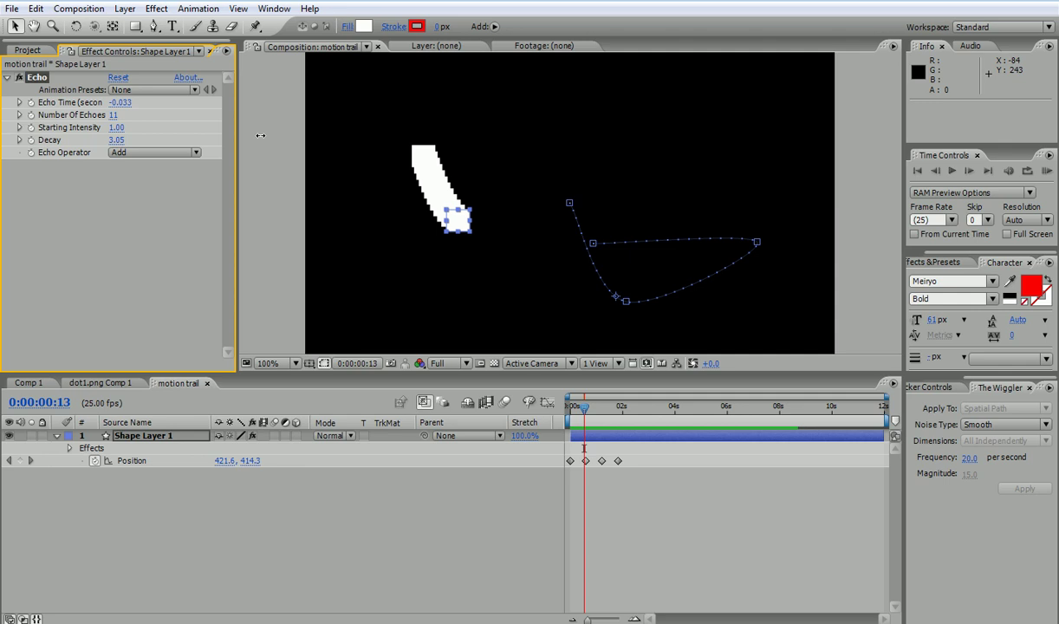
drag(259, 135, 737, 164)
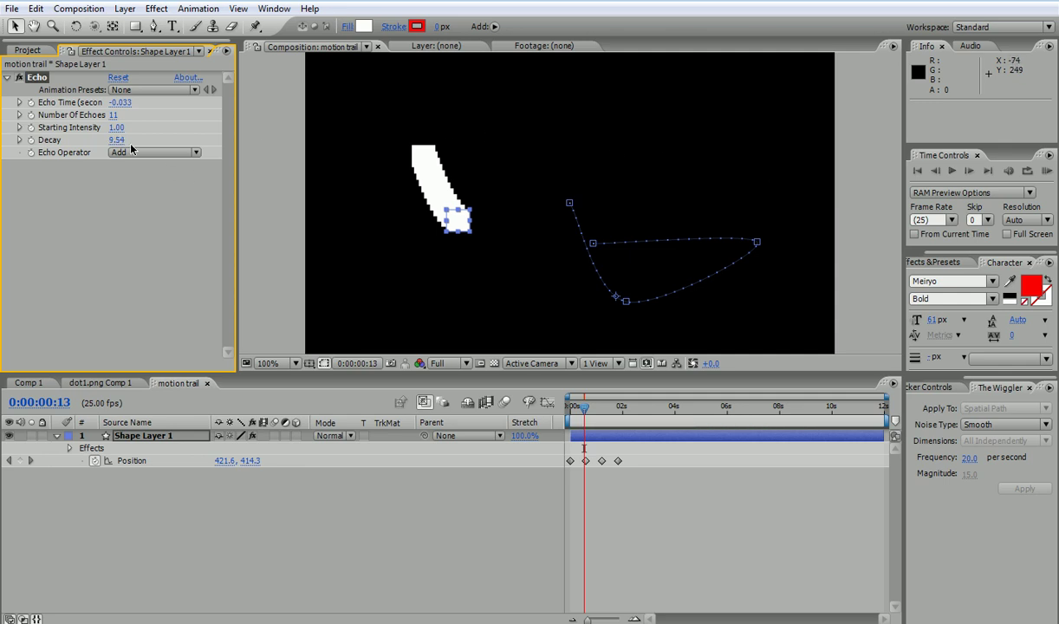
drag(116, 140, 3, 168)
drag(60, 156, 3, 195)
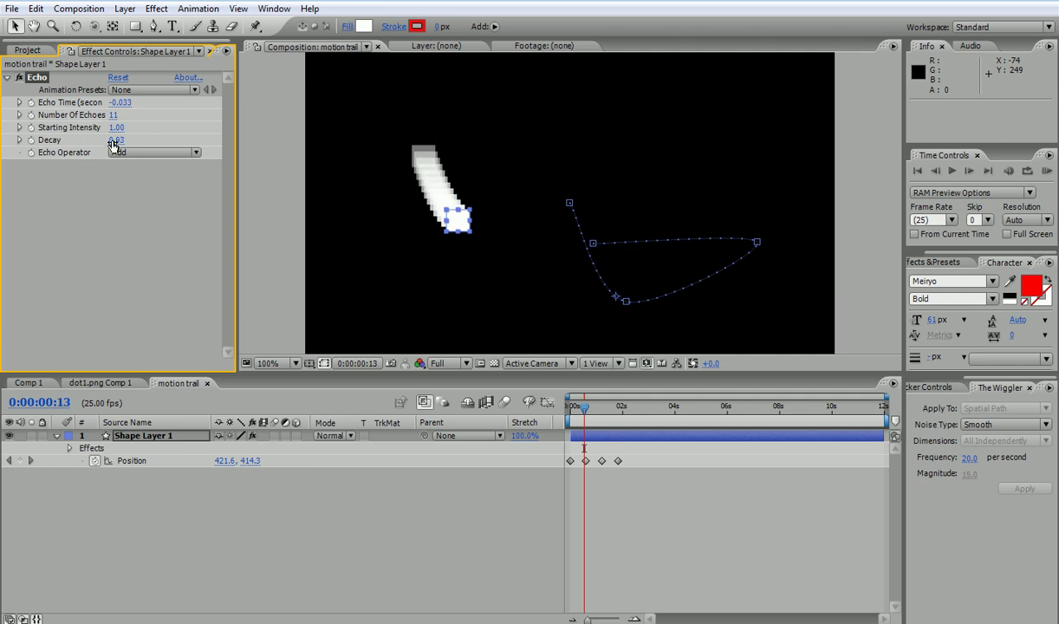
drag(114, 139, 103, 140)
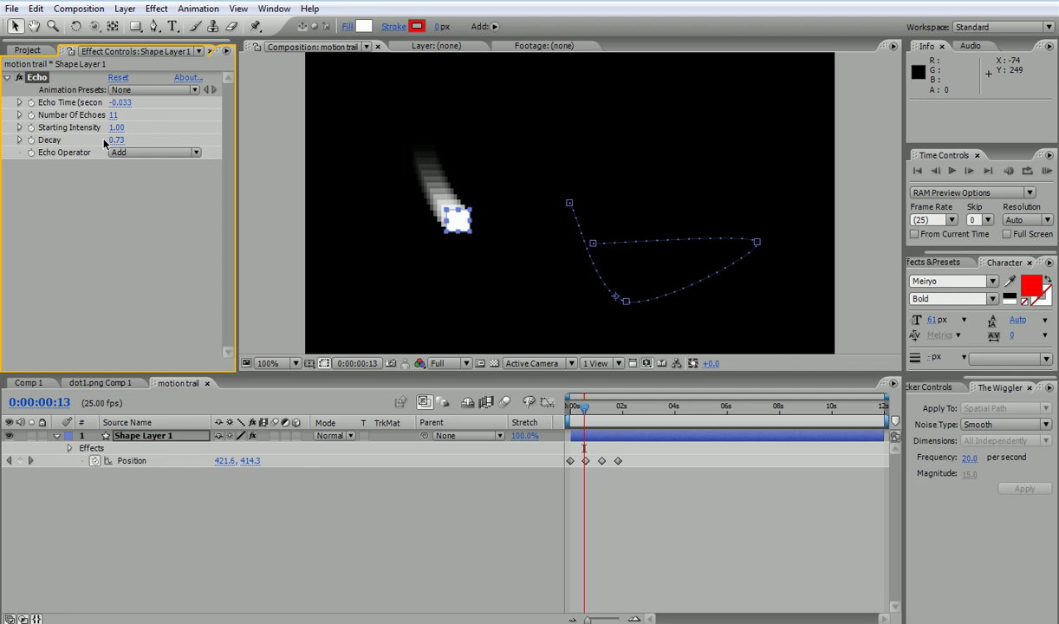
Set Number Of Echoes to 20 and preview the longer trail from the start.
click(112, 115)
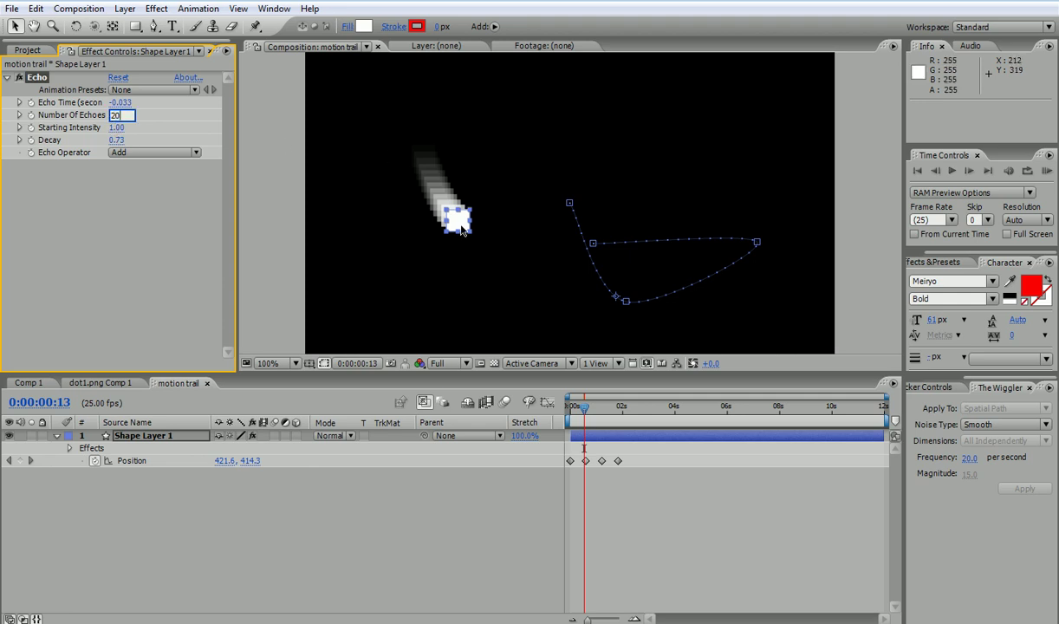
key(Return)
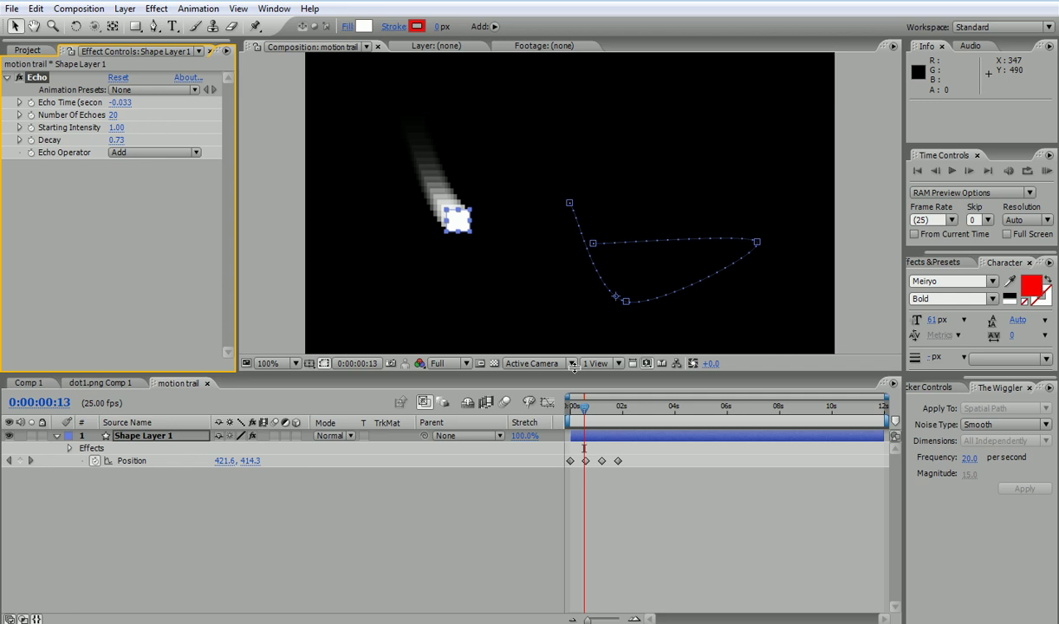
click(584, 408)
drag(584, 408, 551, 413)
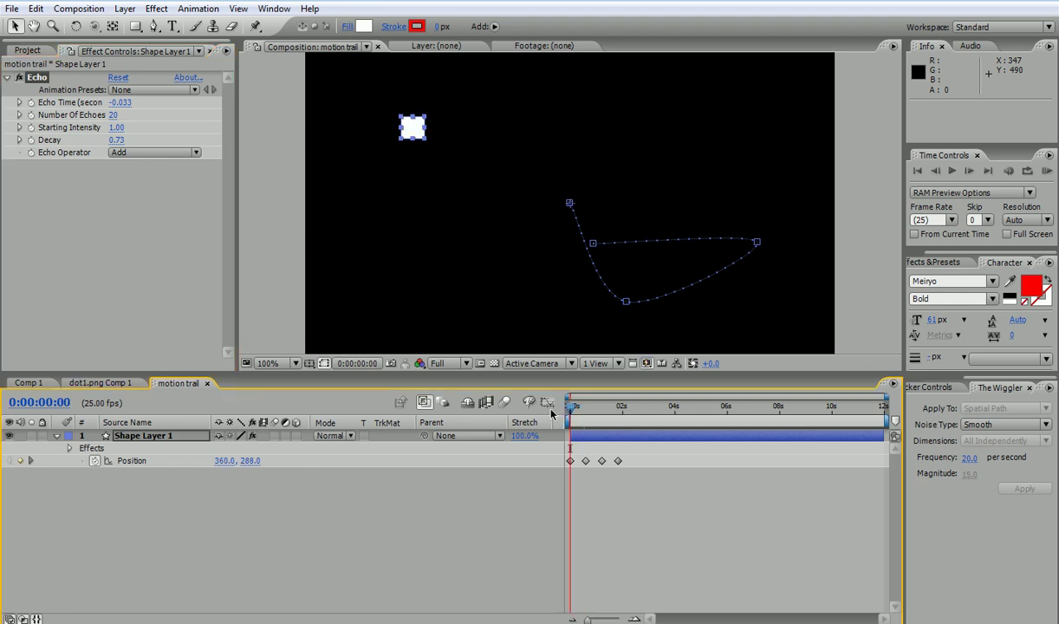
key(KP_0)
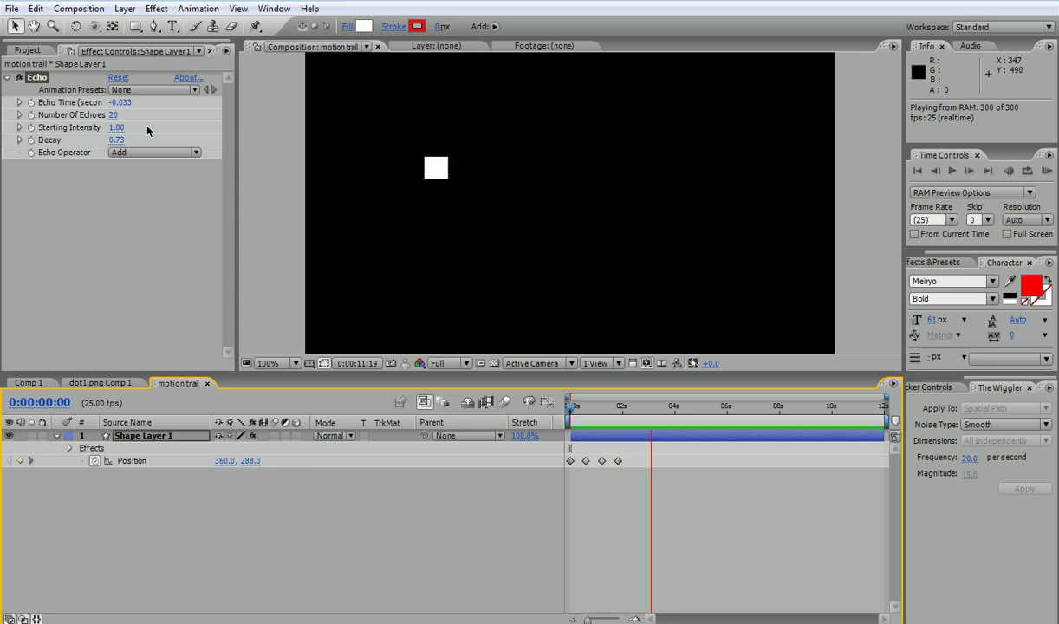
click(116, 133)
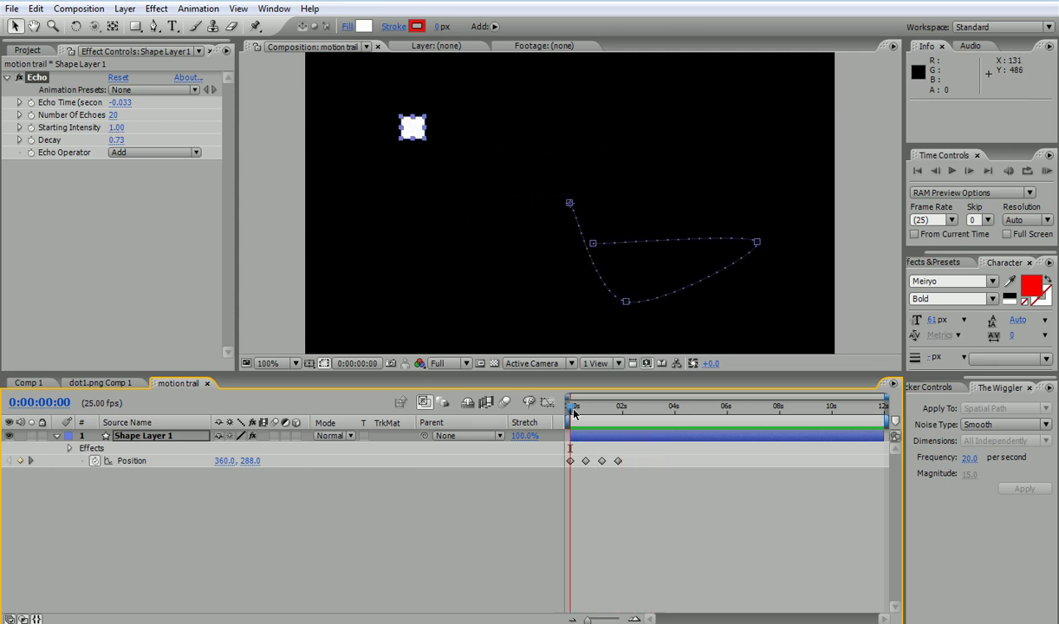
drag(569, 411, 579, 407)
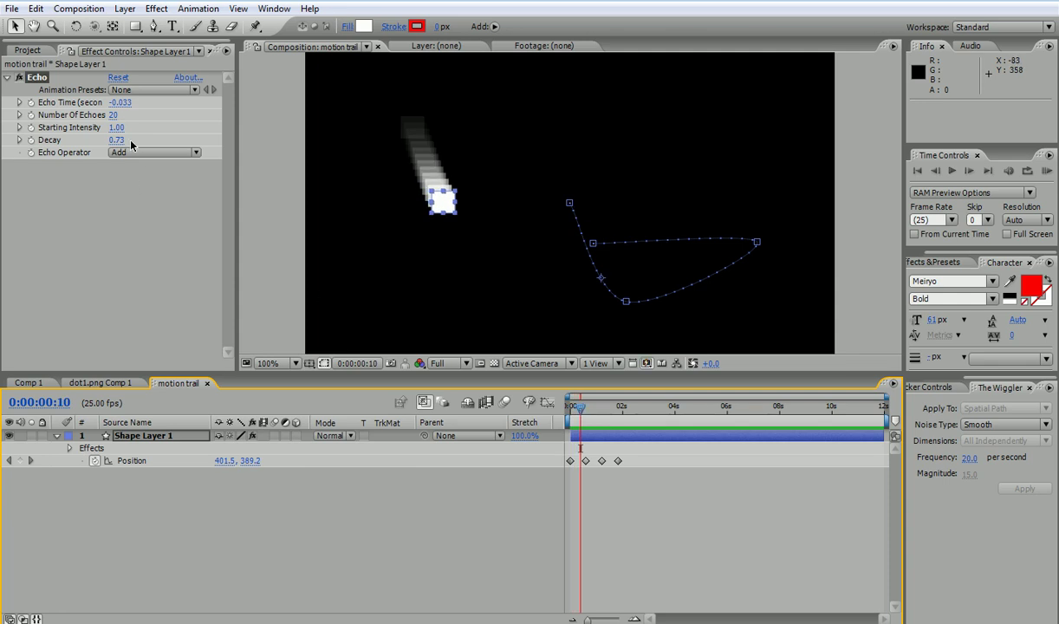
Set the echo Decay to 0.80, scrub to check the trail, then reselect the shape layer.
drag(116, 127, 217, 122)
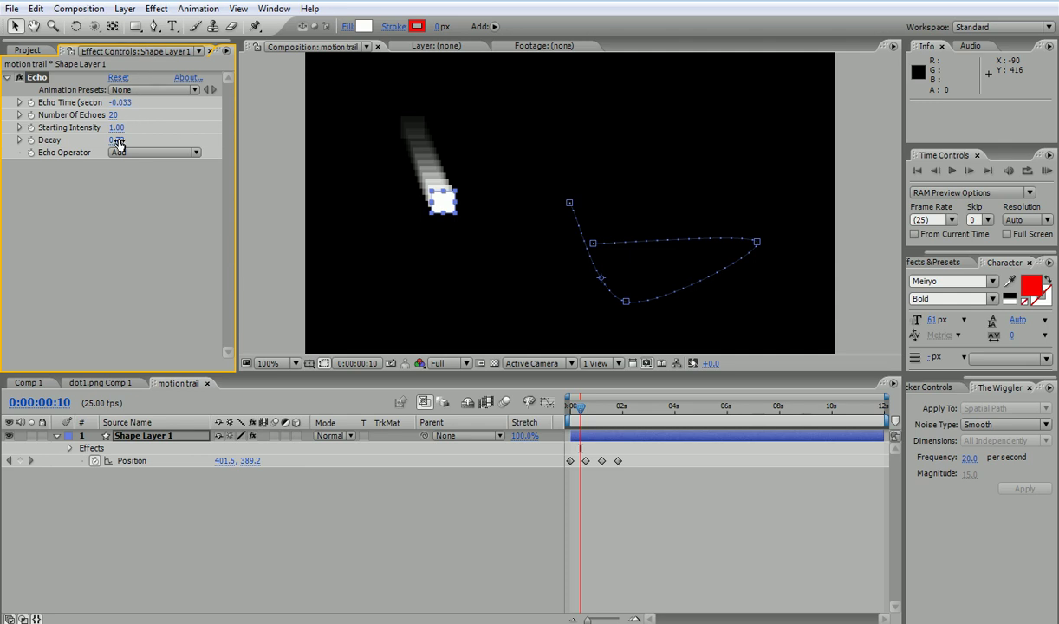
drag(118, 144, 117, 135)
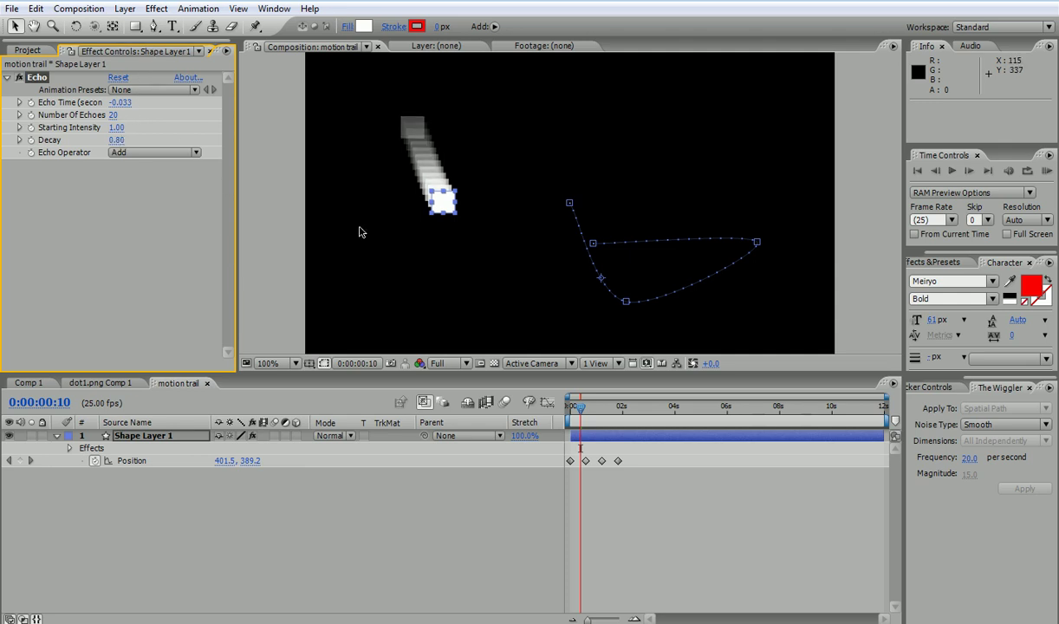
mouse_move(580, 407)
mouse_down()
mouse_move(617, 410)
mouse_move(572, 407)
mouse_move(595, 408)
mouse_up()
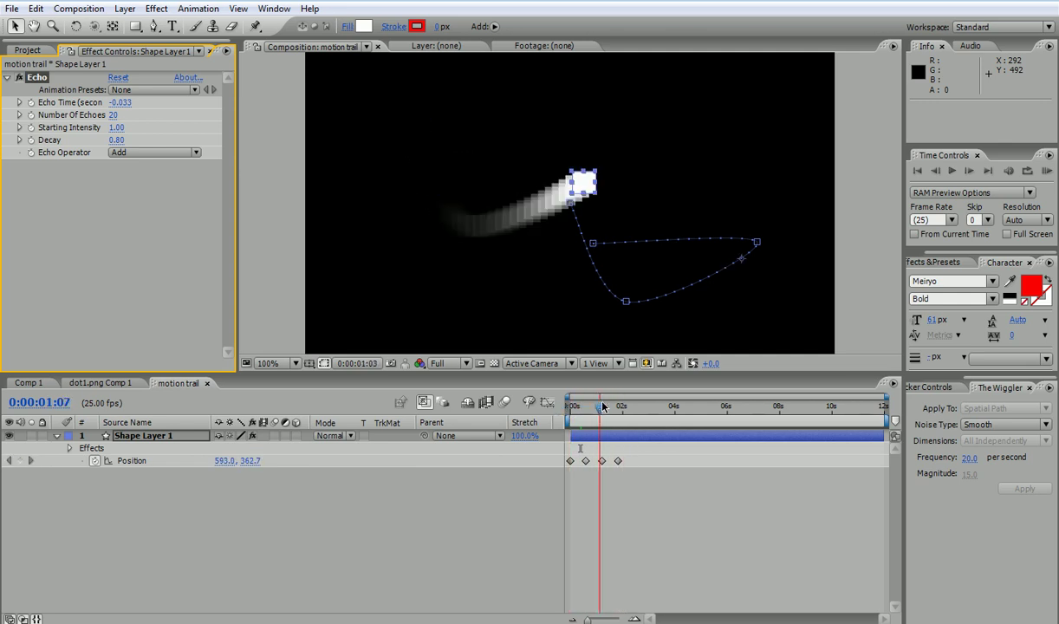
drag(604, 407, 565, 404)
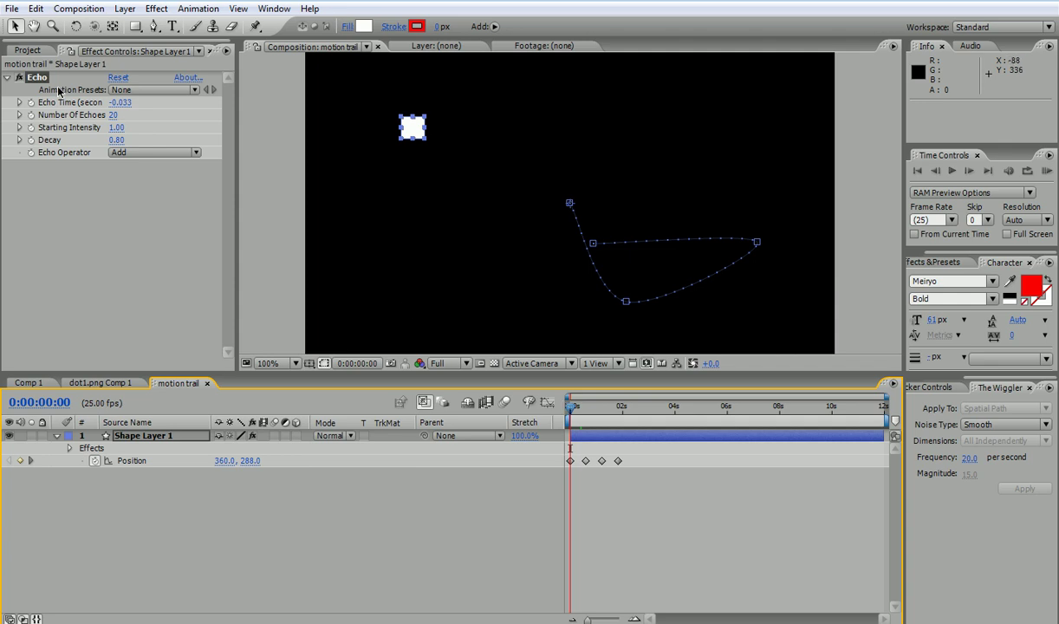
click(36, 54)
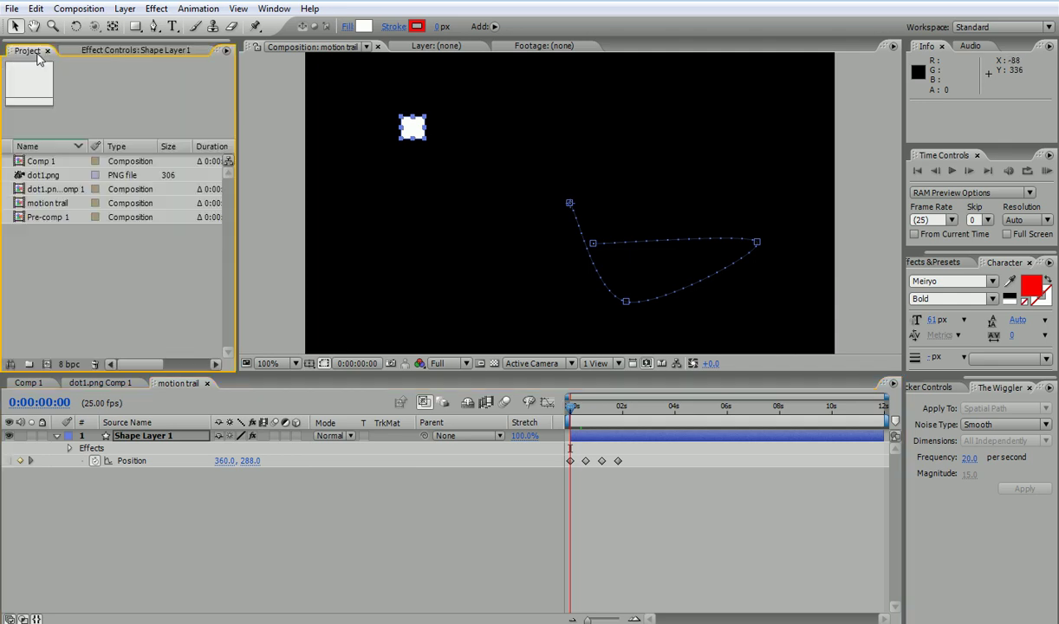
click(134, 438)
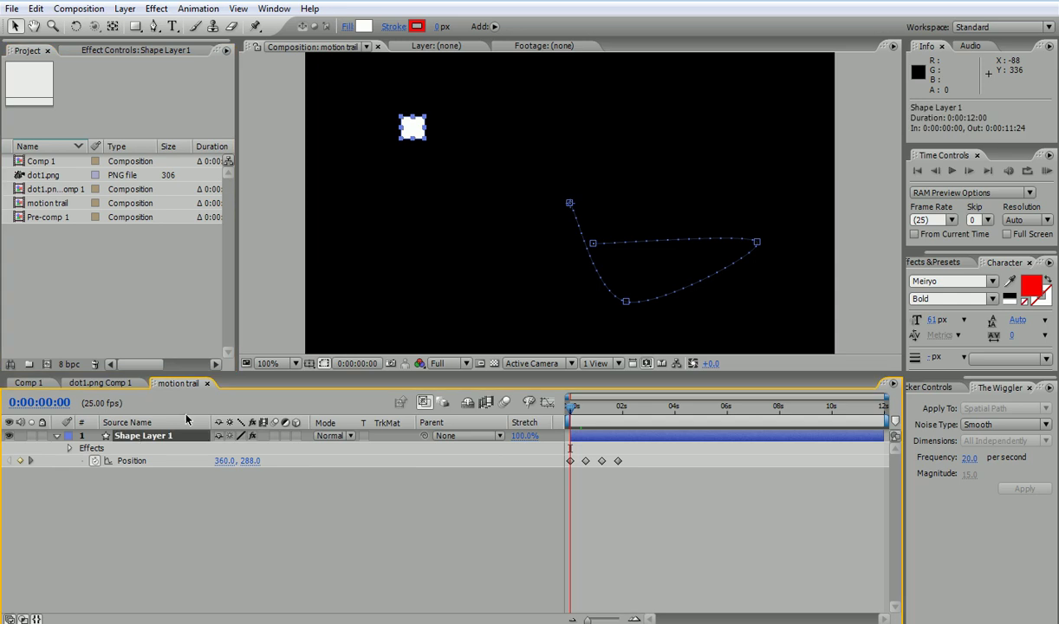
Create a 720×576, 25 fps composition named 'image trail' and add dot1.png to it.
click(97, 307)
click(47, 364)
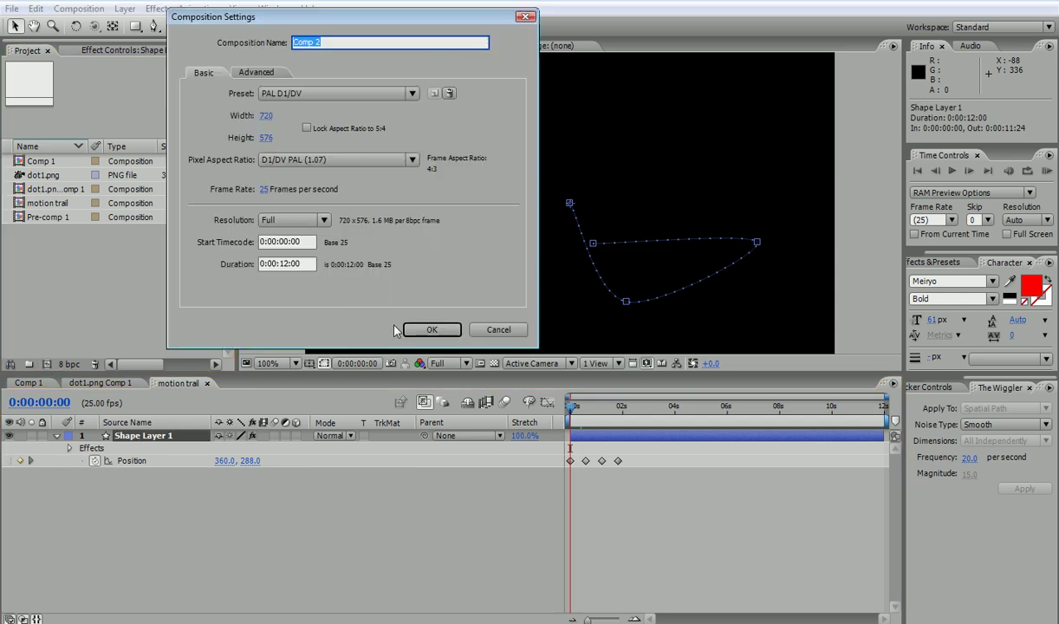
text(image trail)
key(Return)
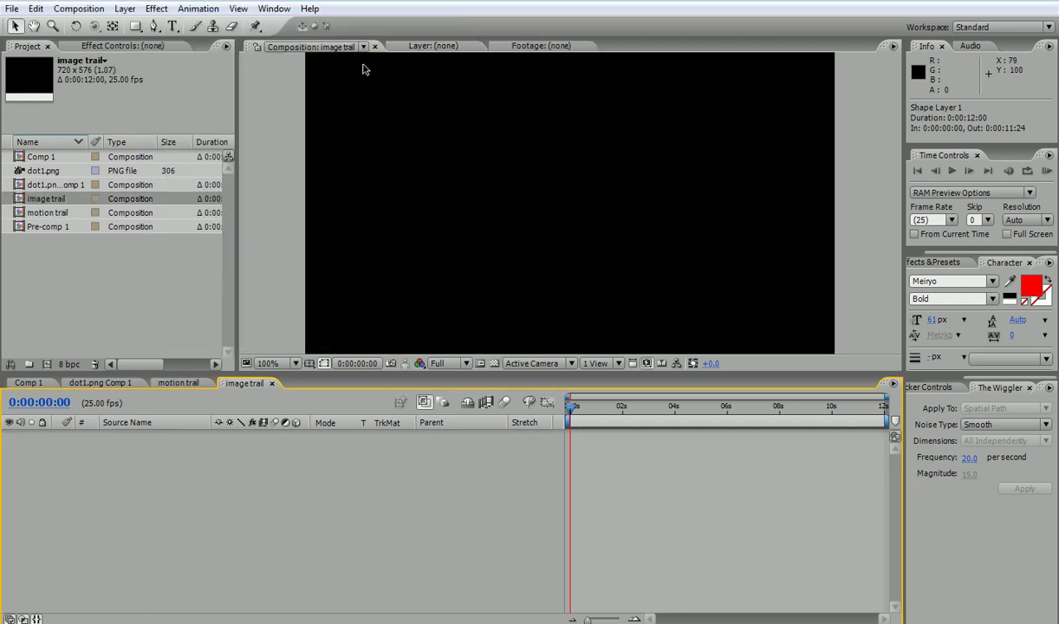
drag(39, 170, 94, 461)
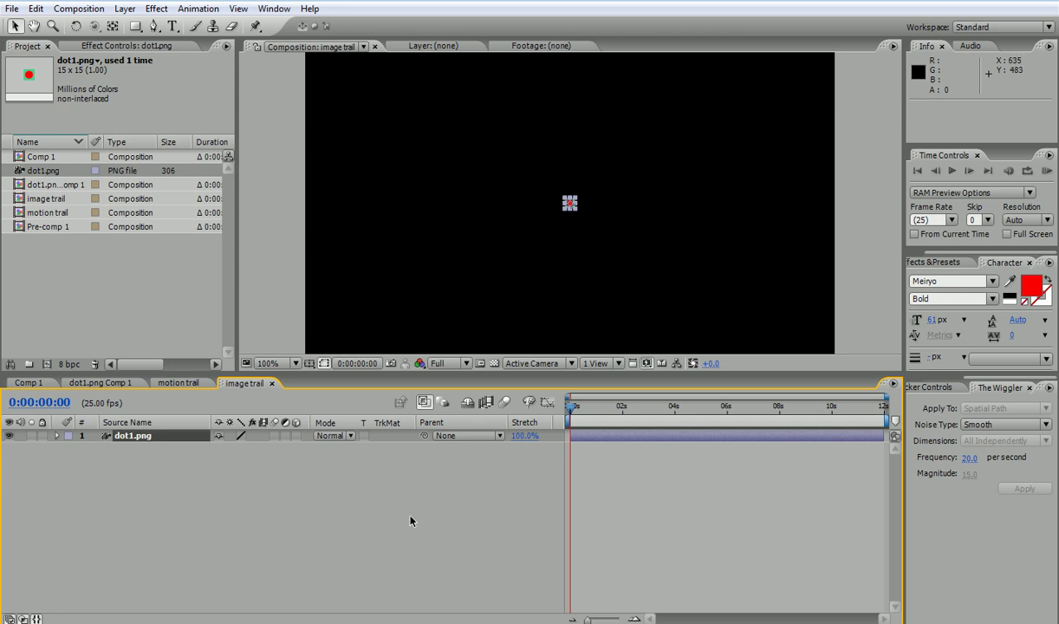
Enable Position keyframes on dot1.png and move the dot lower left at 0:00:01:12.
key(p)
click(96, 449)
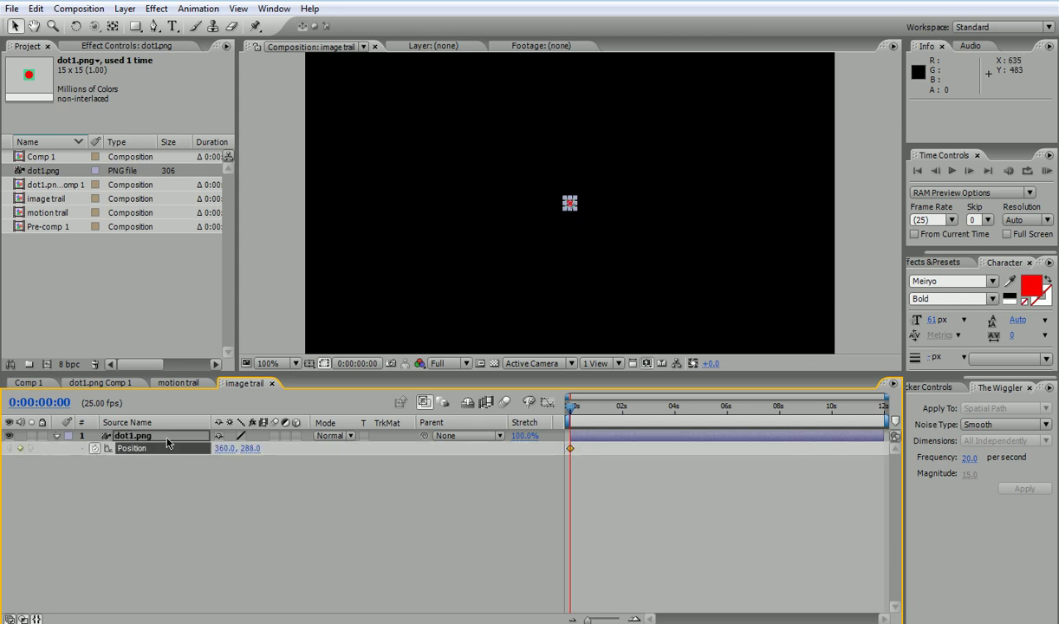
drag(570, 405, 613, 407)
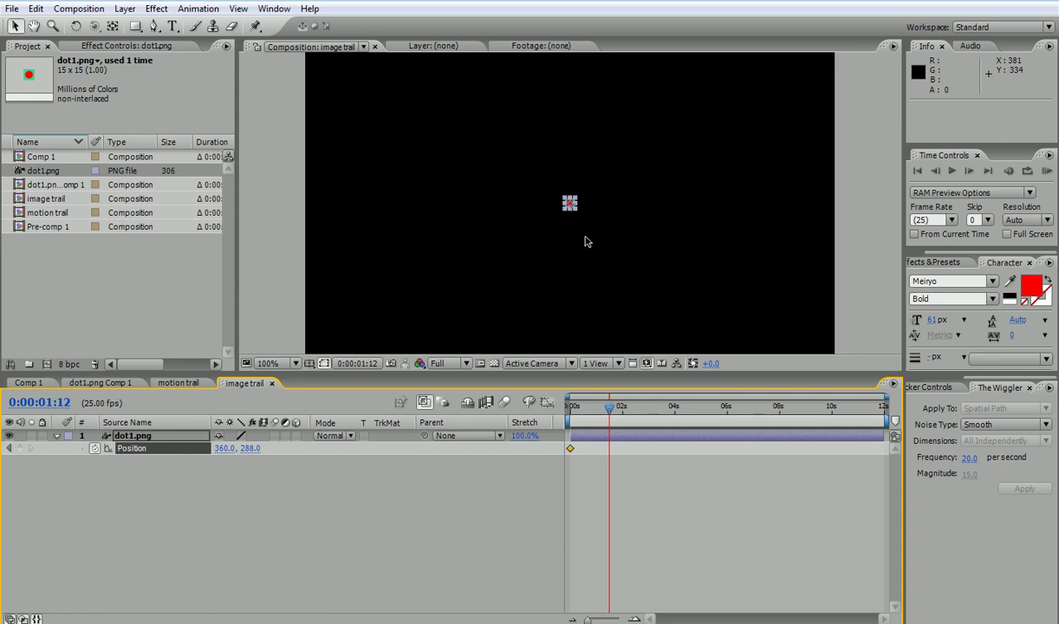
key(period)
key(period)
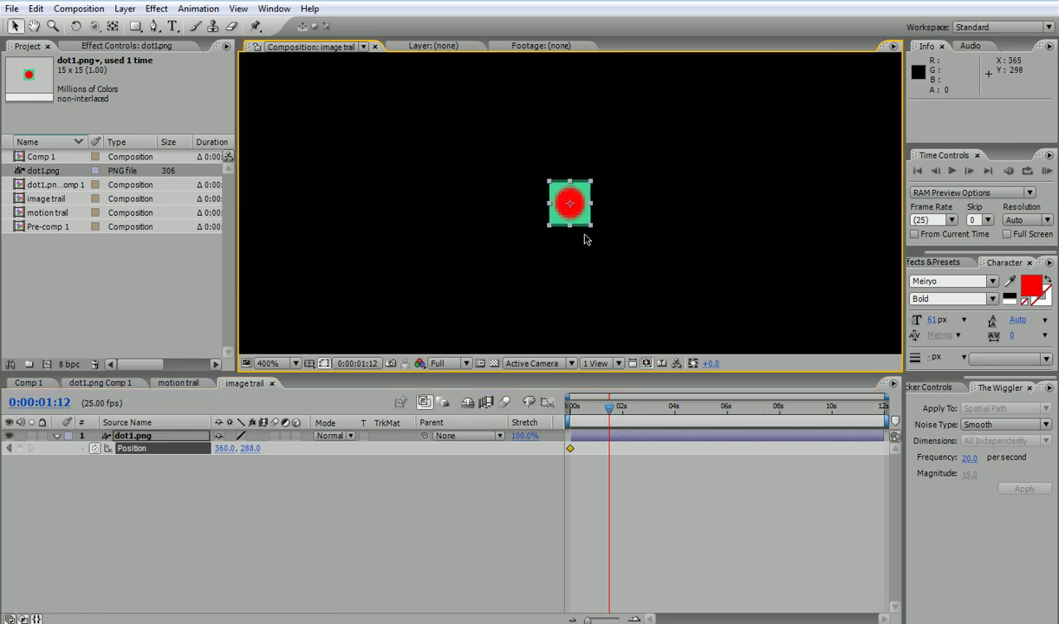
drag(559, 195, 257, 303)
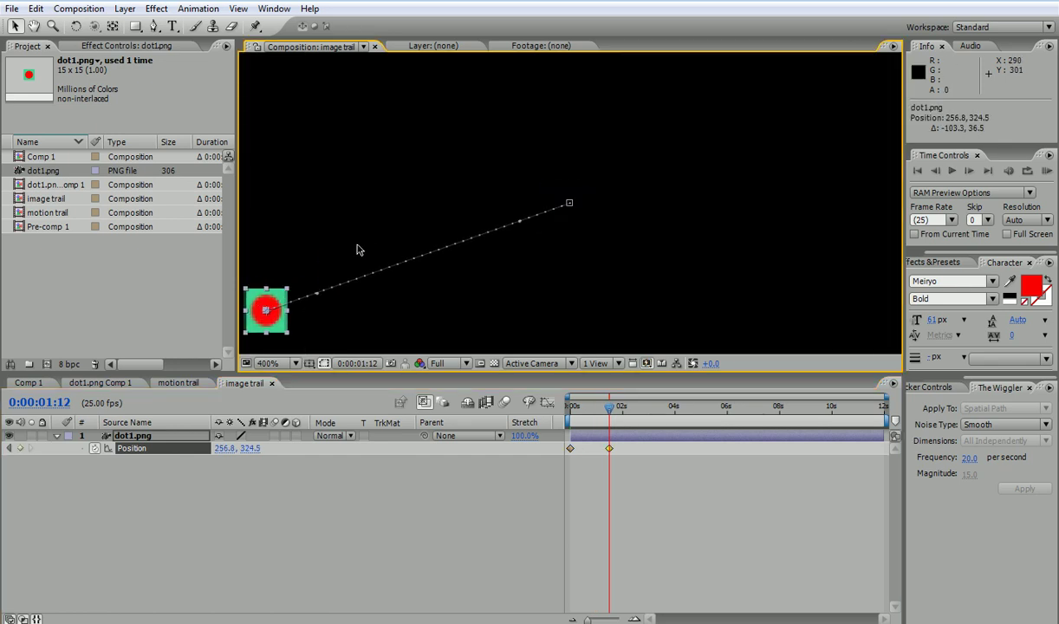
drag(366, 233, 400, 93)
drag(293, 186, 277, 346)
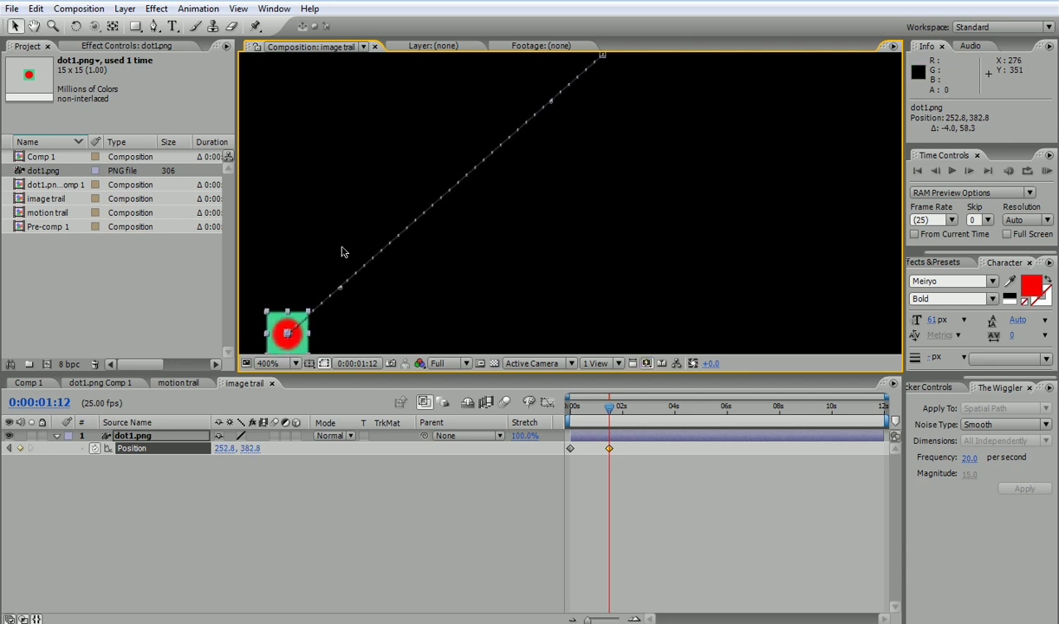
key(comma)
key(comma)
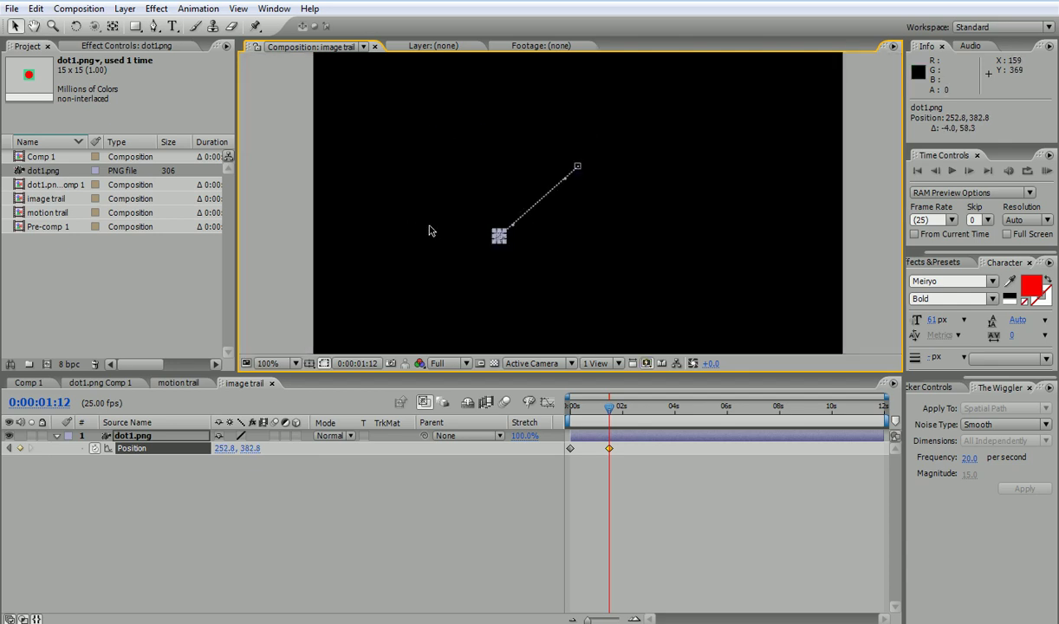
Key the dot lower right at 3:09 and upper left at 5:16, then preview the crossing path.
drag(590, 404, 658, 403)
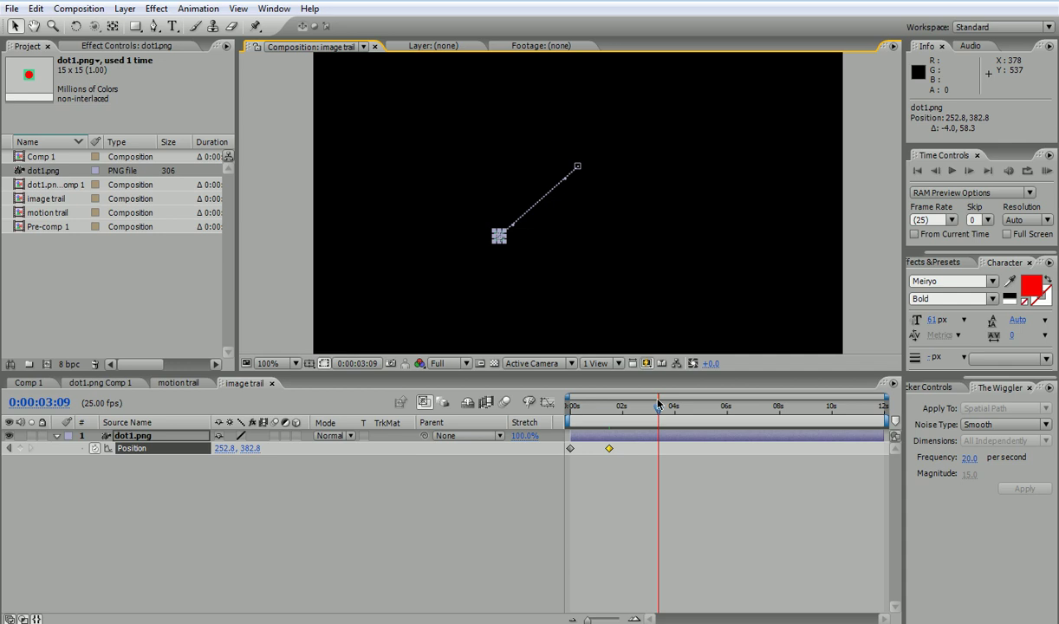
key(period)
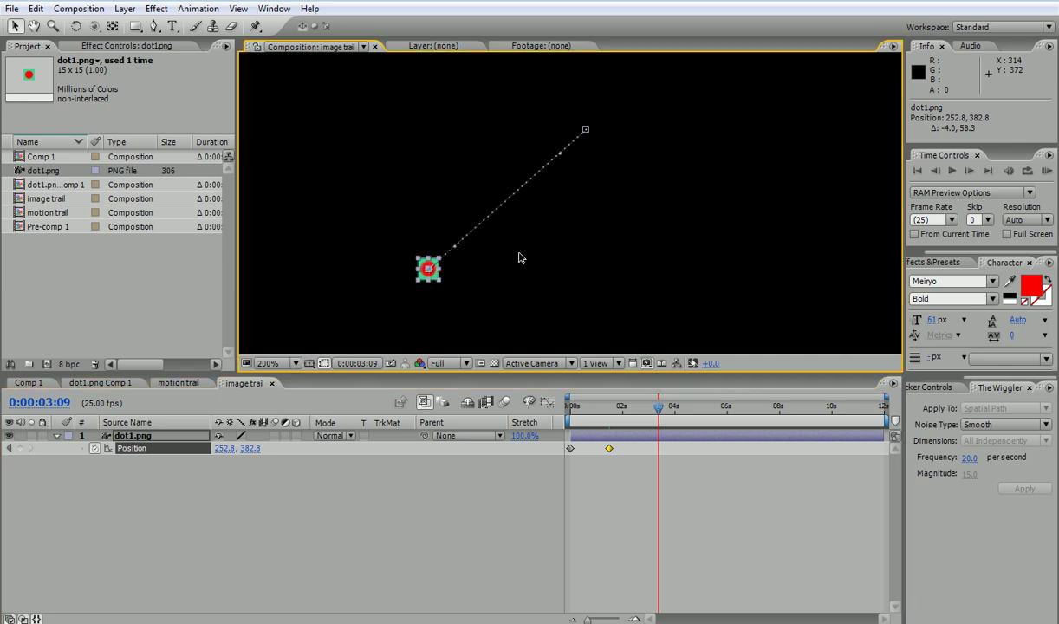
drag(432, 263, 801, 311)
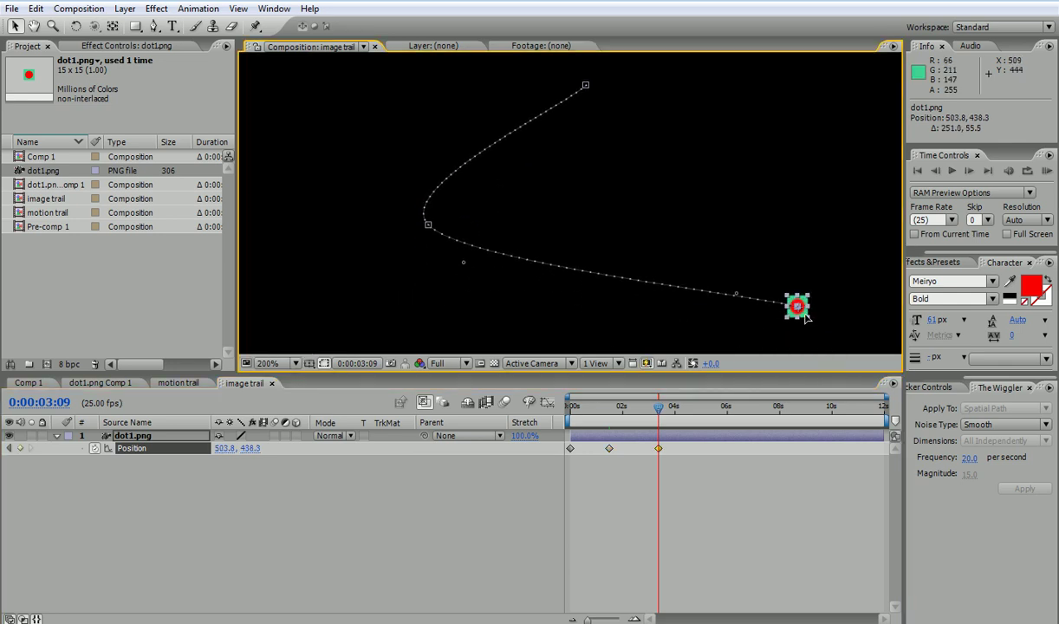
drag(659, 404, 718, 404)
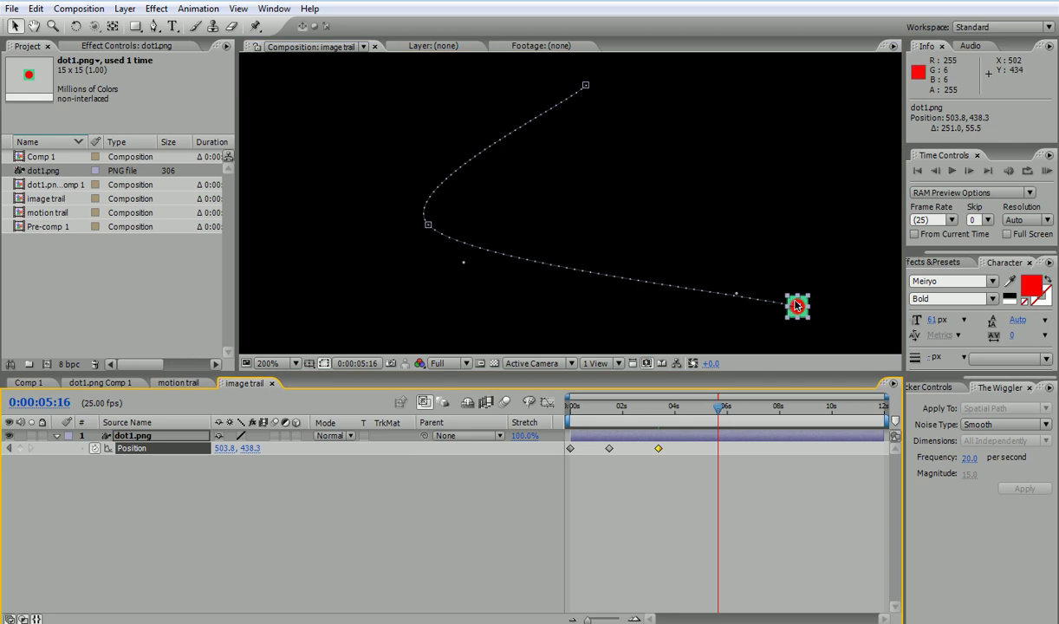
drag(797, 295, 799, 102)
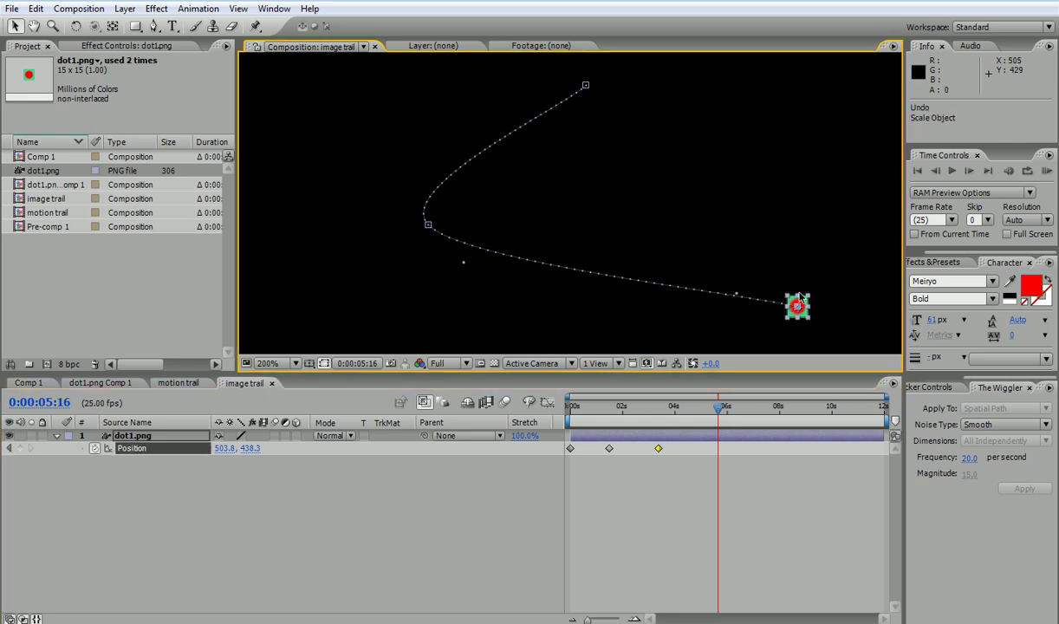
drag(802, 303, 450, 80)
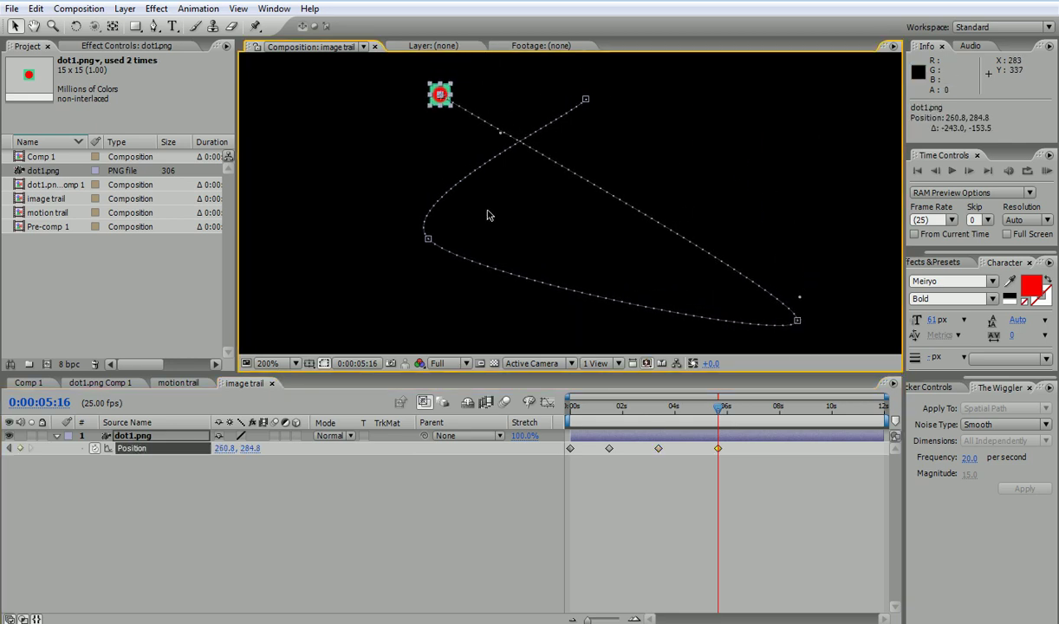
drag(682, 405, 570, 407)
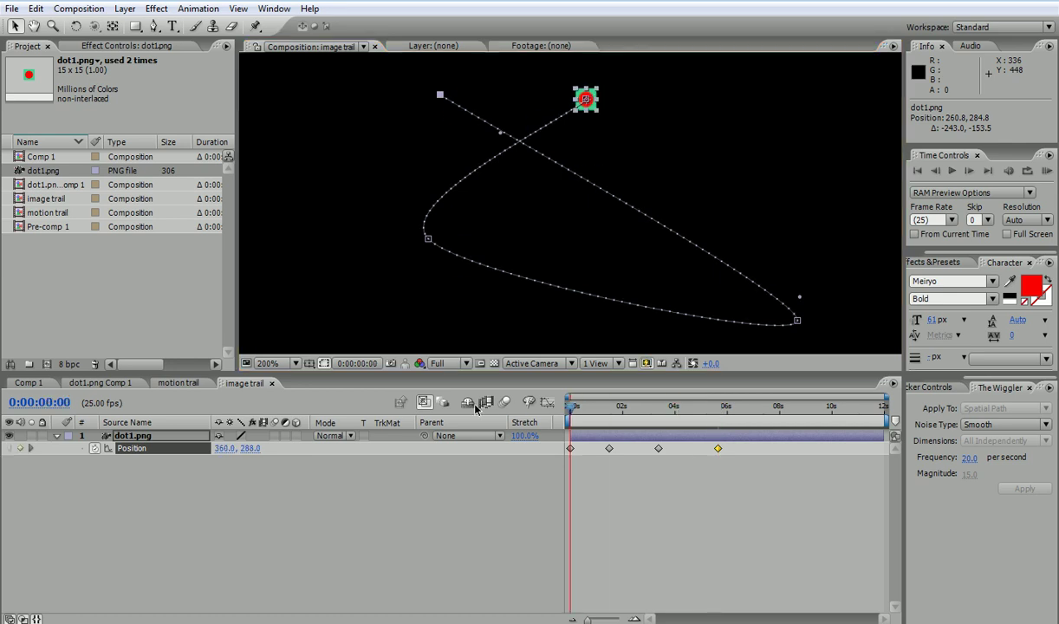
key(KP_0)
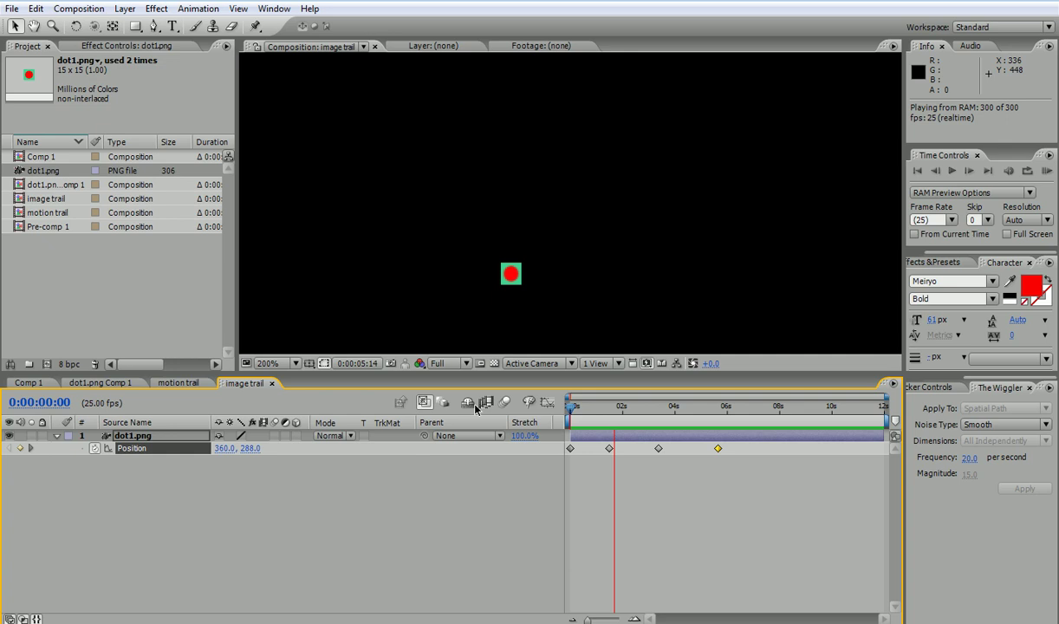
key(space)
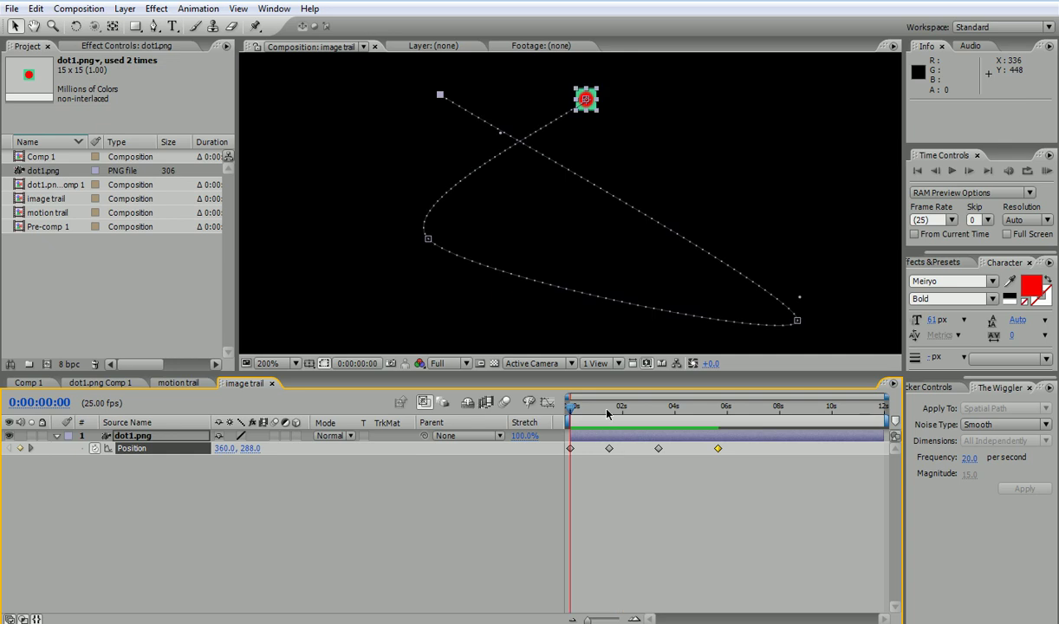
drag(572, 407, 589, 406)
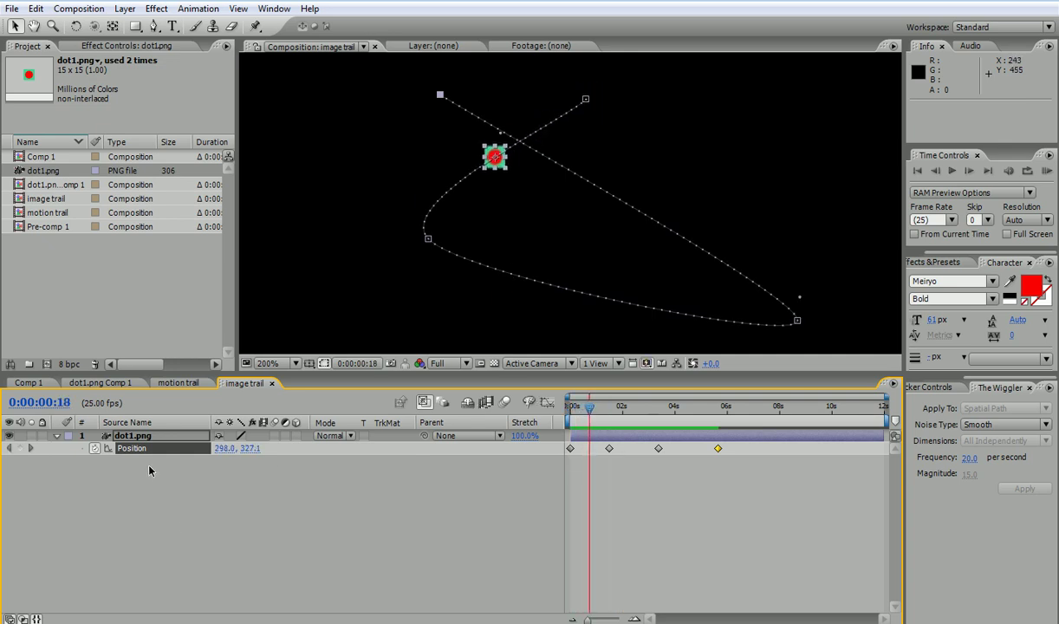
Apply Effect > Time > Echo to the dot1.png layer and scrub to check it.
click(134, 436)
click(156, 8)
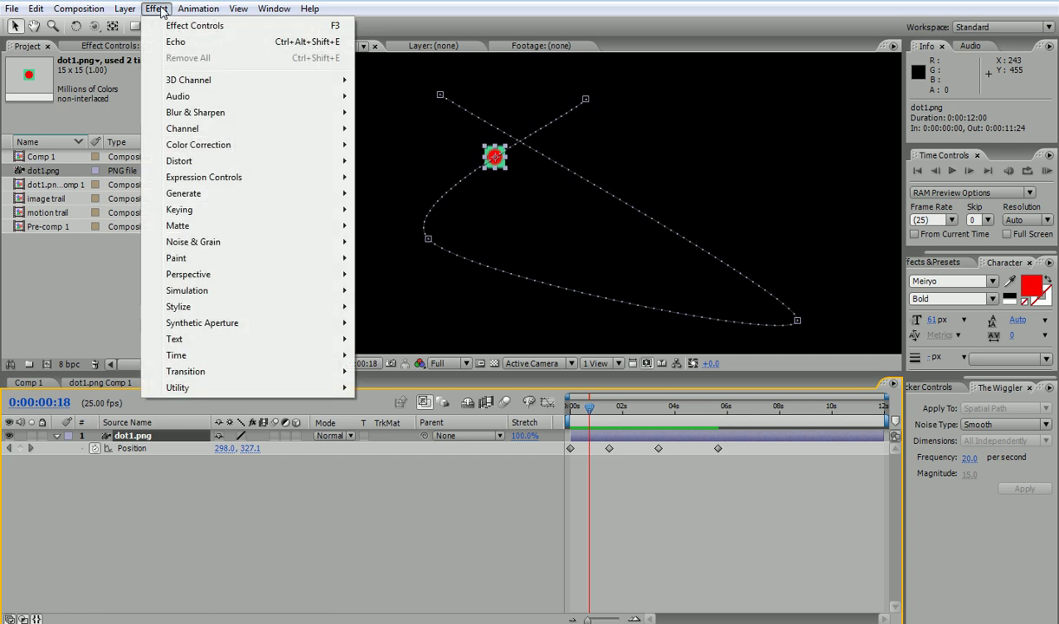
mouse_move(261, 357)
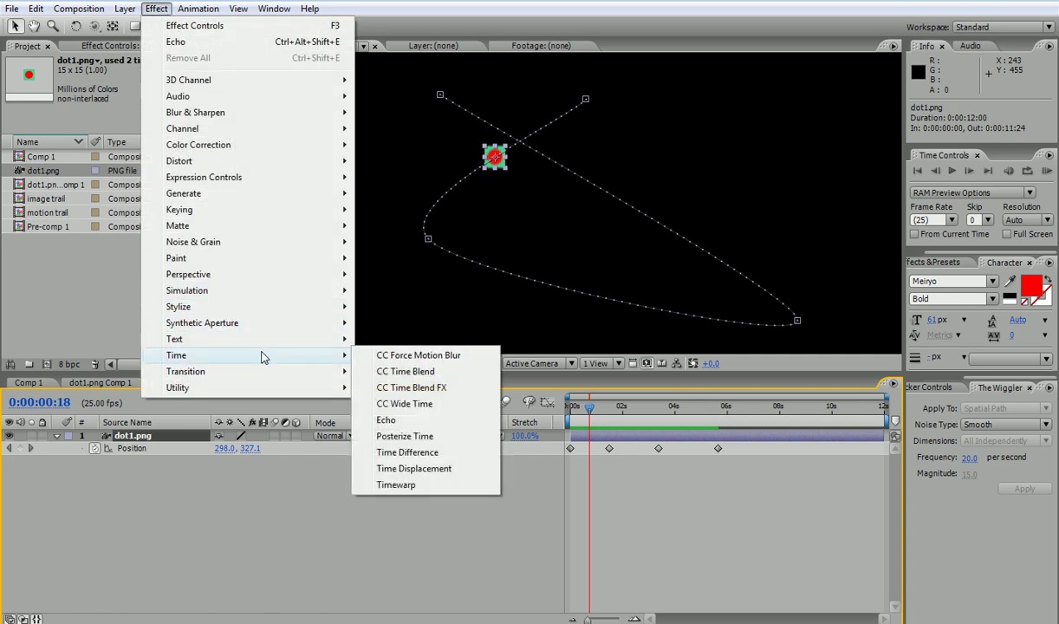
click(397, 419)
mouse_move(589, 405)
mouse_down()
mouse_move(676, 416)
mouse_move(577, 422)
mouse_up()
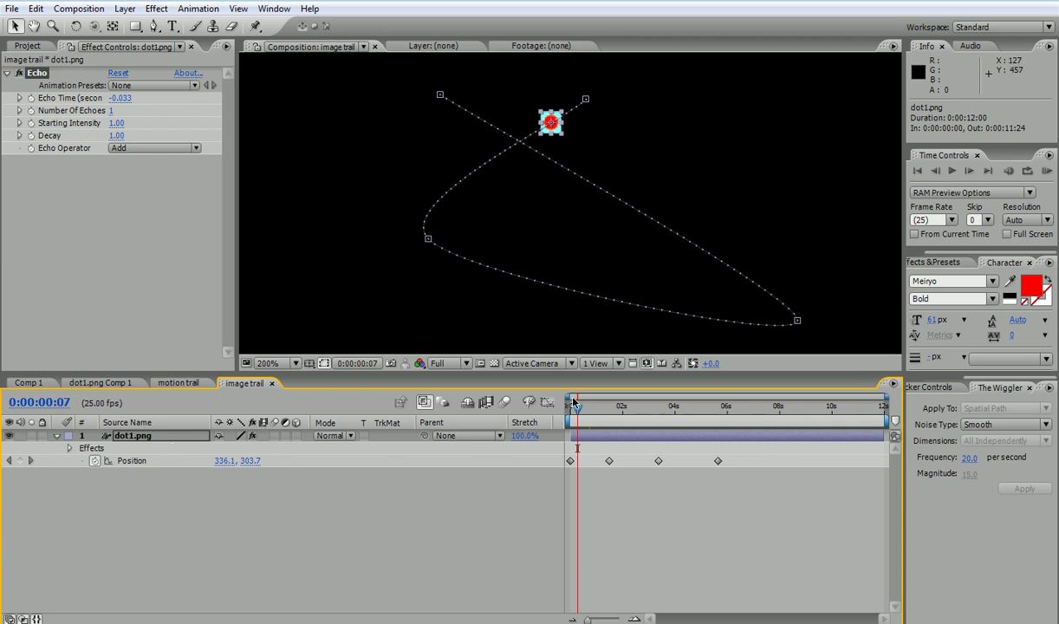
Play and scrub through the dot's animation, then select the dot1.png layer.
key(space)
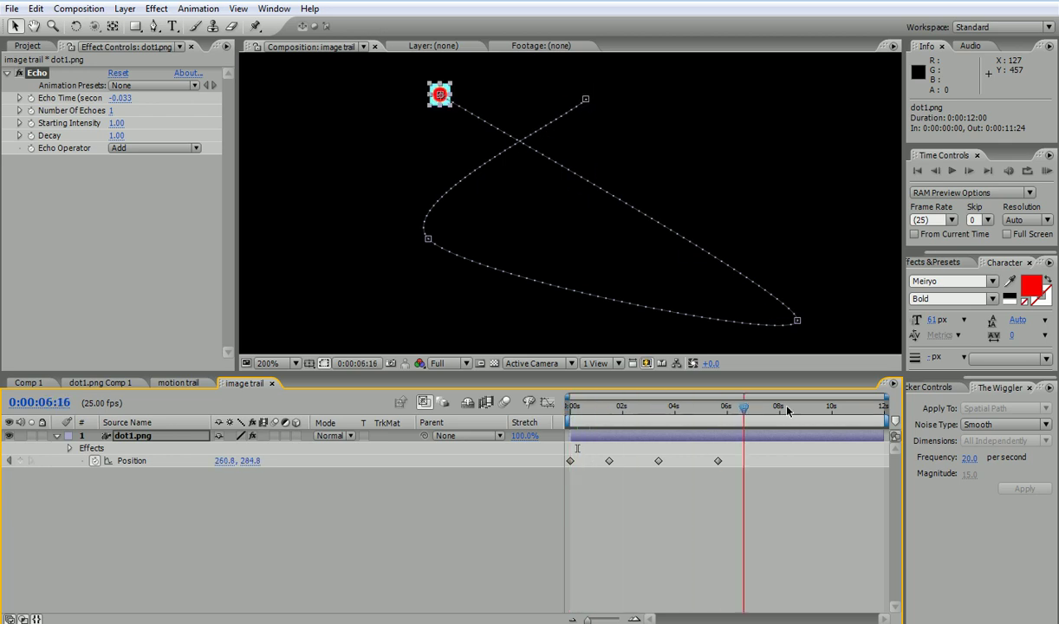
key(space)
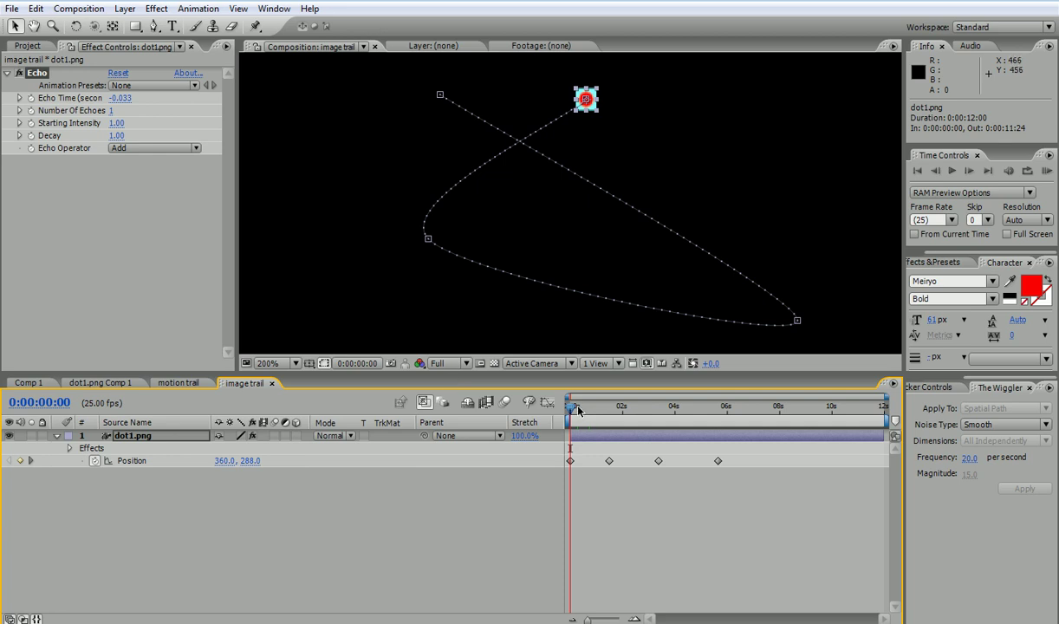
mouse_move(569, 409)
mouse_down()
mouse_move(761, 409)
mouse_move(556, 410)
mouse_up()
drag(573, 411, 515, 401)
click(130, 436)
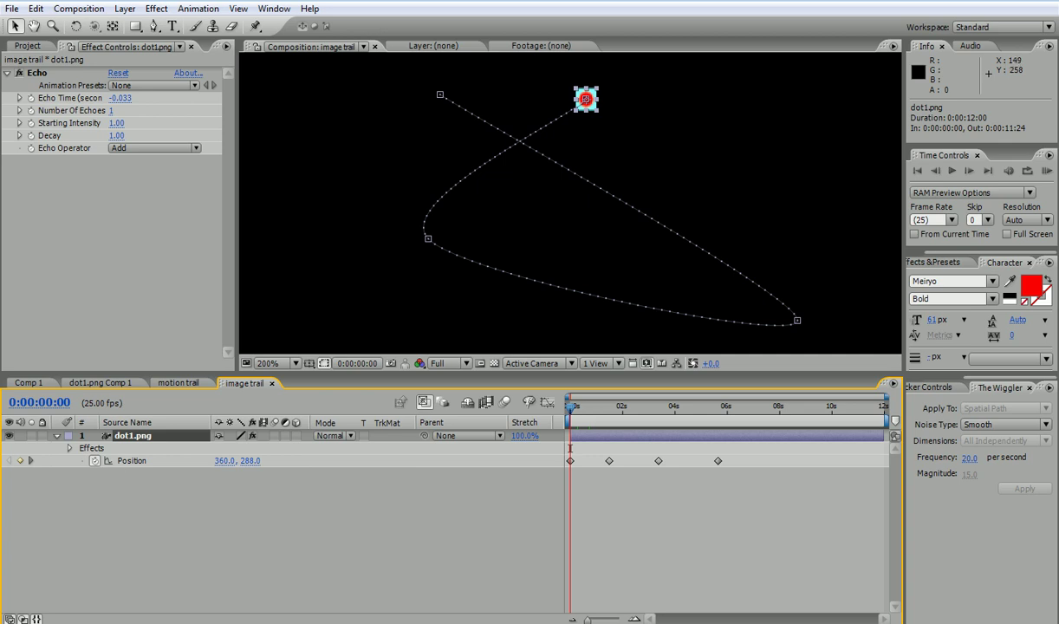
Pre-compose dot1.png as 'dot with animation', moving all attributes, and confirm it still animates.
click(124, 9)
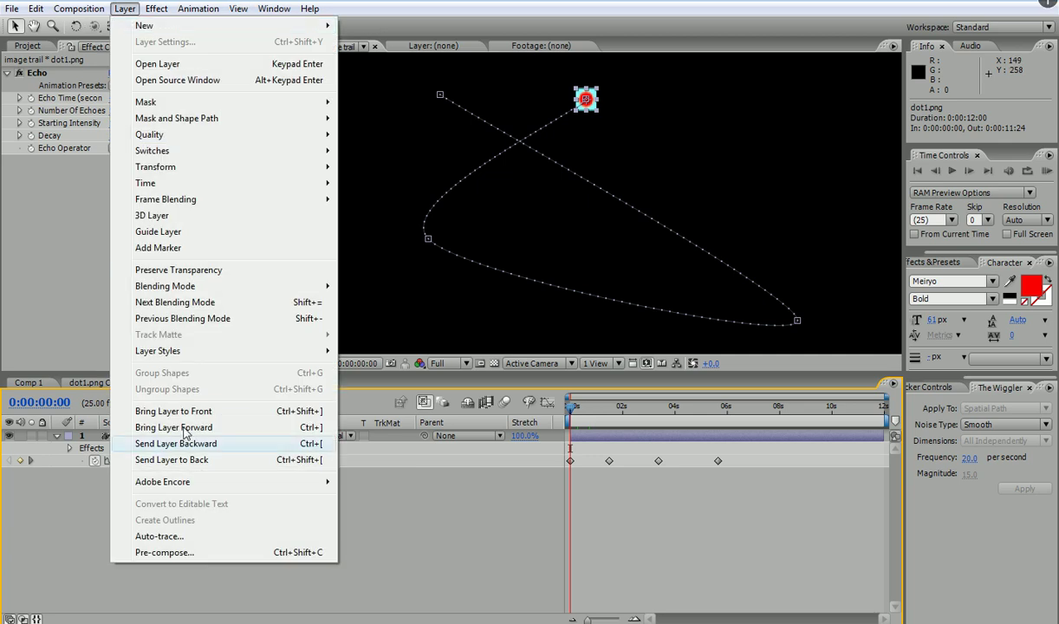
click(165, 552)
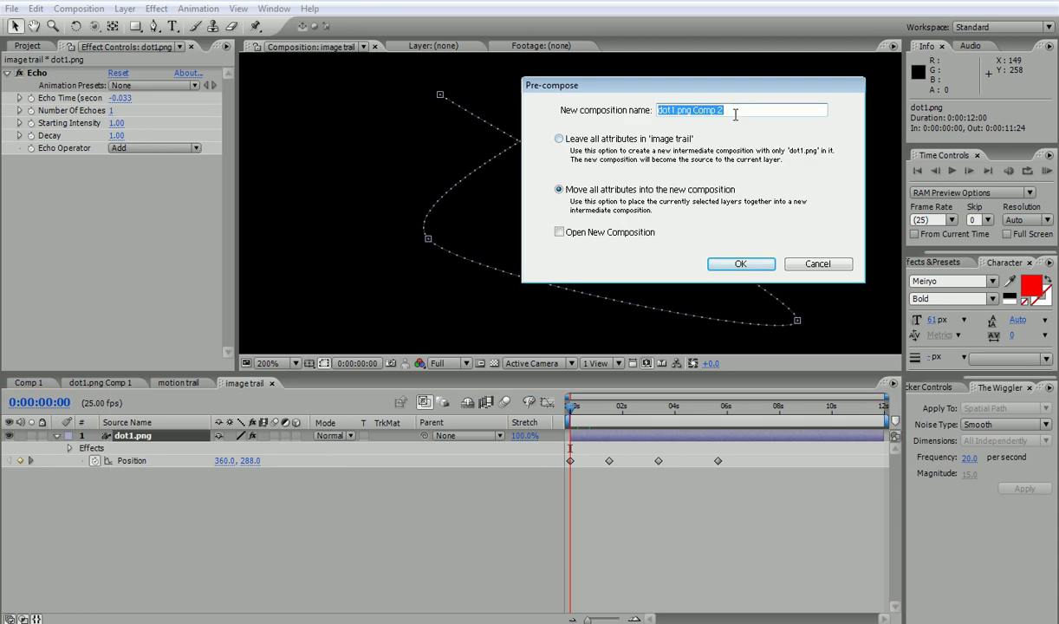
text(dot with)
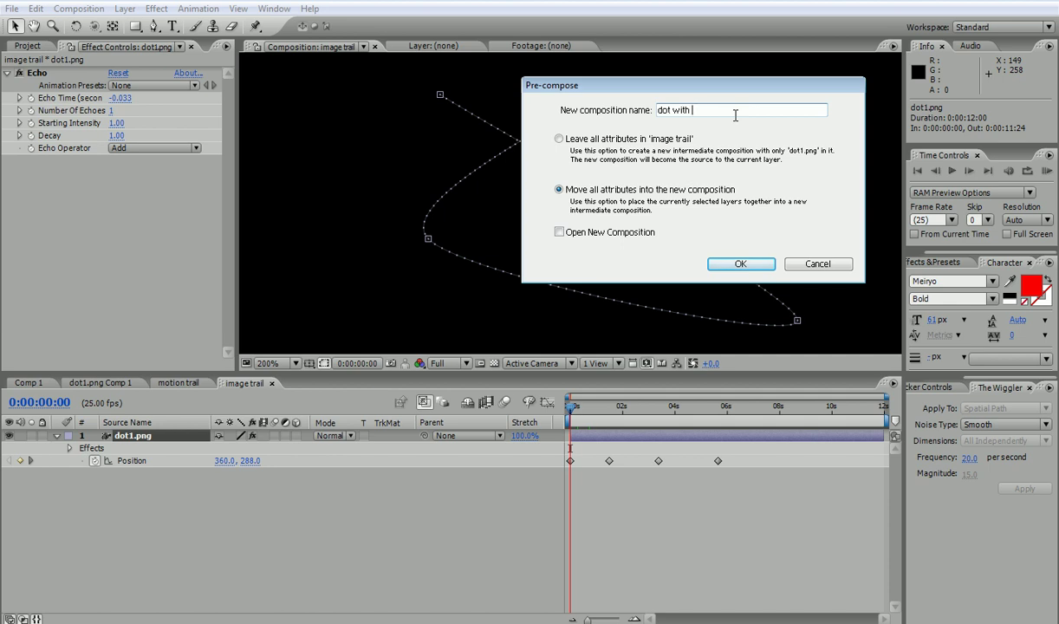
text( animatio)
key(BackSpace)
text(imation)
key(Return)
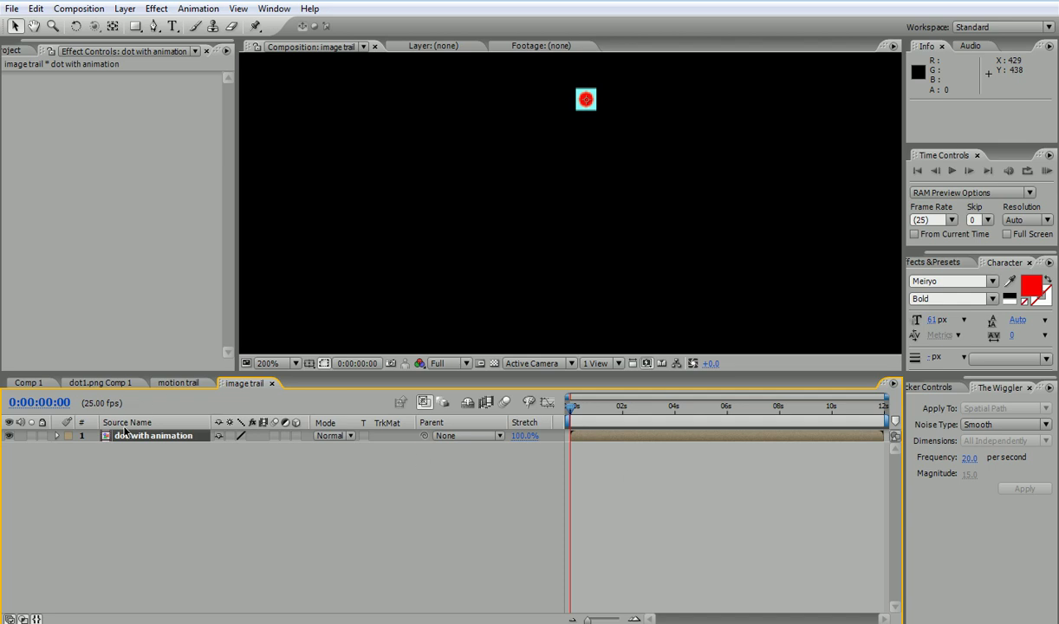
key(p)
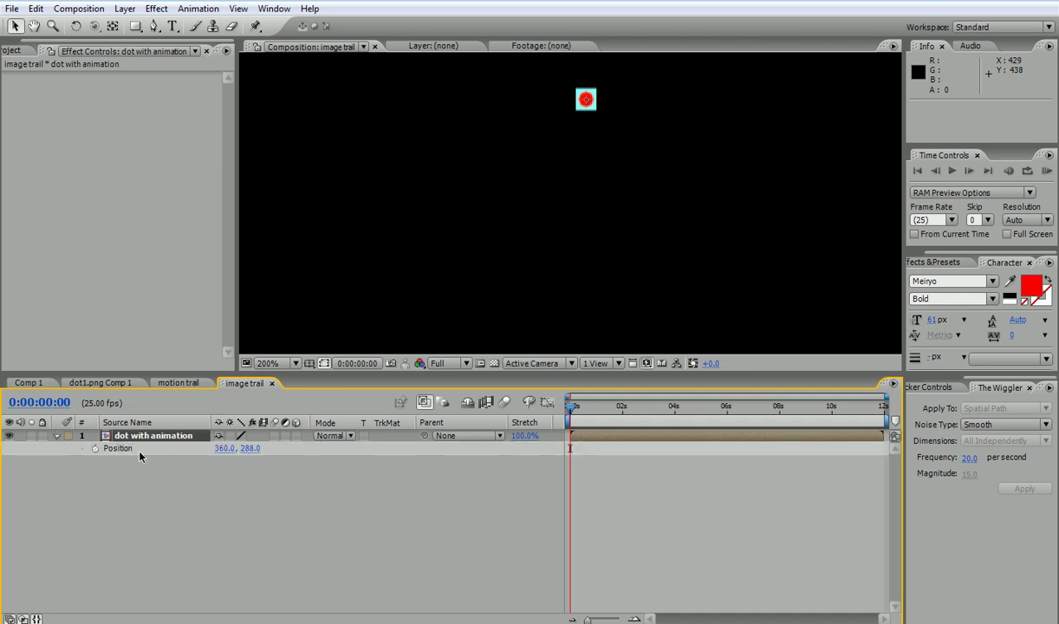
drag(572, 407, 472, 375)
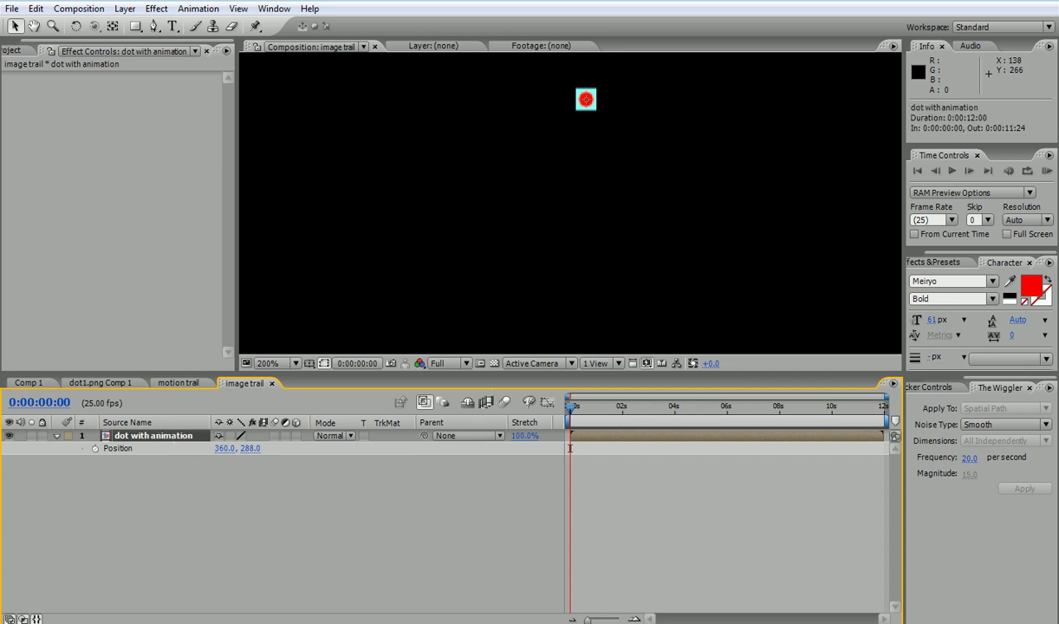
Apply Time > Echo to the dot with animation precomp with 22 echoes and 0.83 decay, then preview the trail.
click(156, 9)
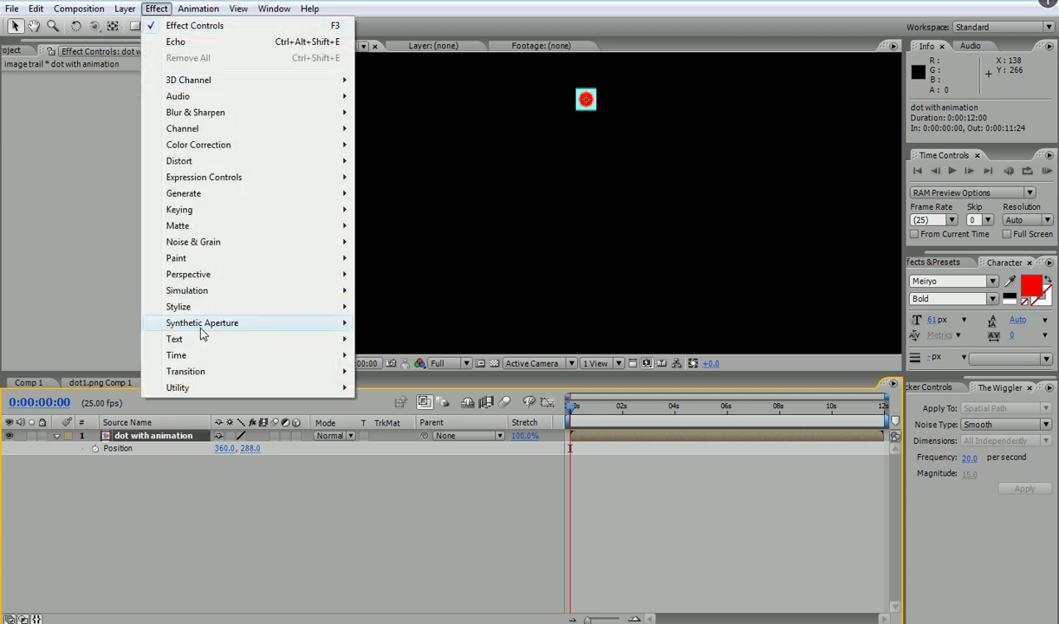
mouse_move(208, 357)
click(372, 417)
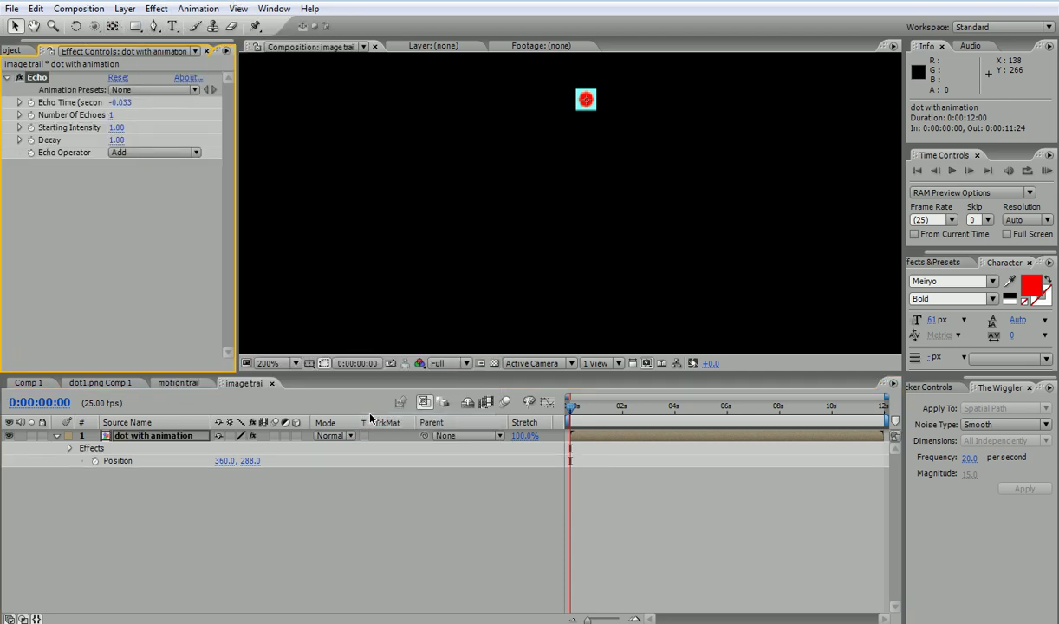
drag(572, 408, 598, 414)
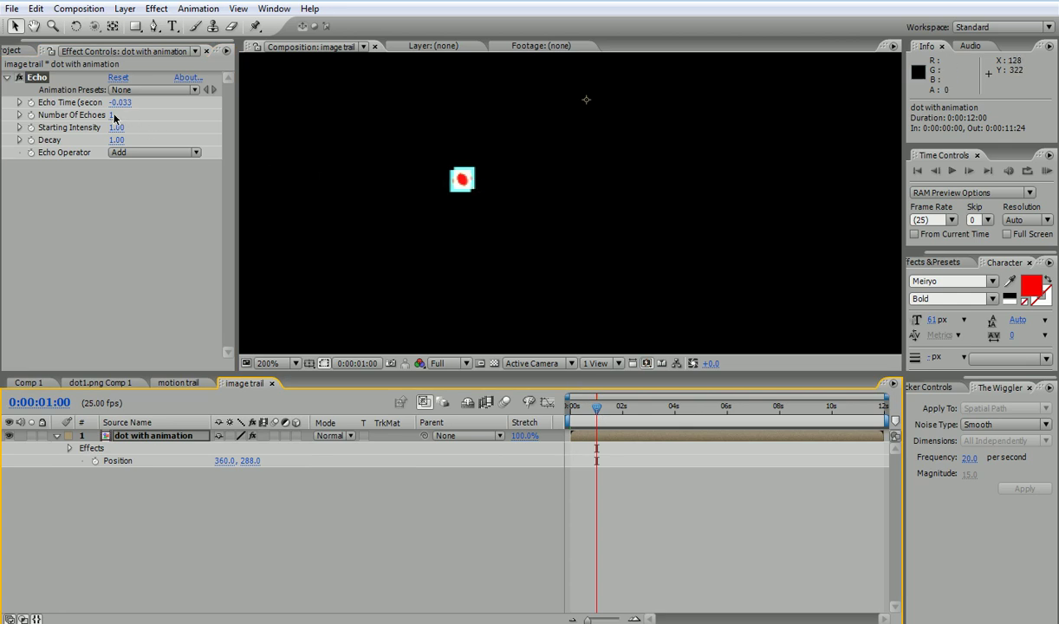
mouse_move(112, 117)
mouse_down()
mouse_move(125, 111)
mouse_move(106, 136)
mouse_up()
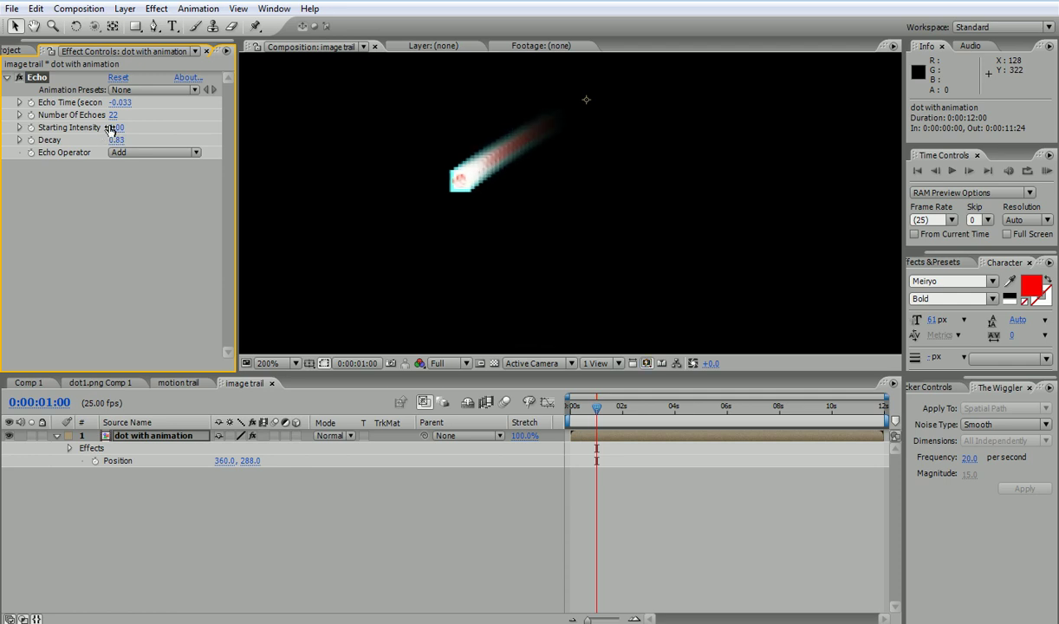
key(KP_0)
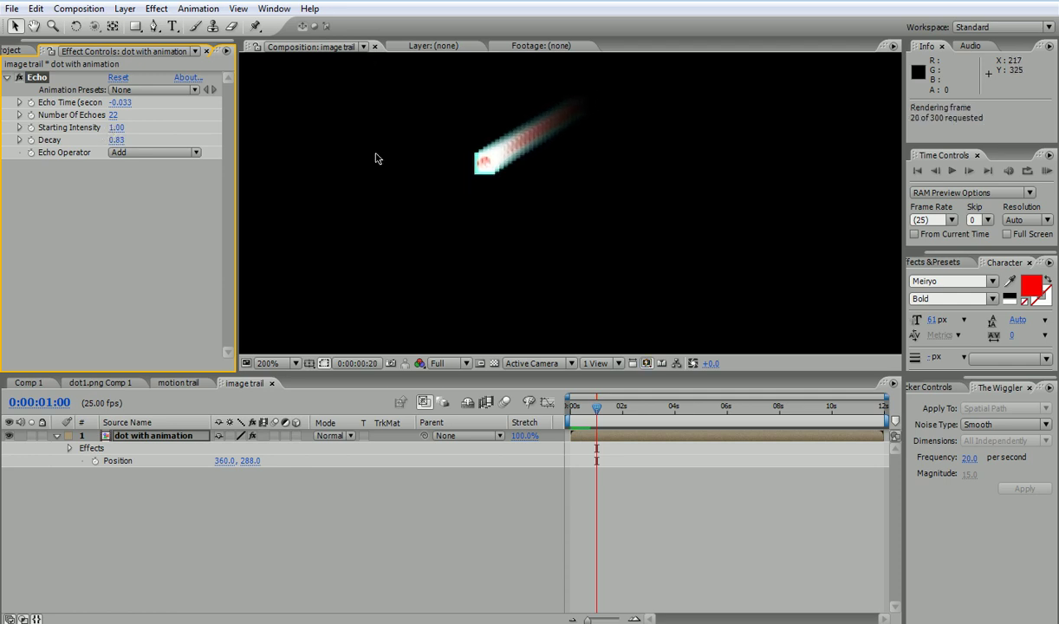